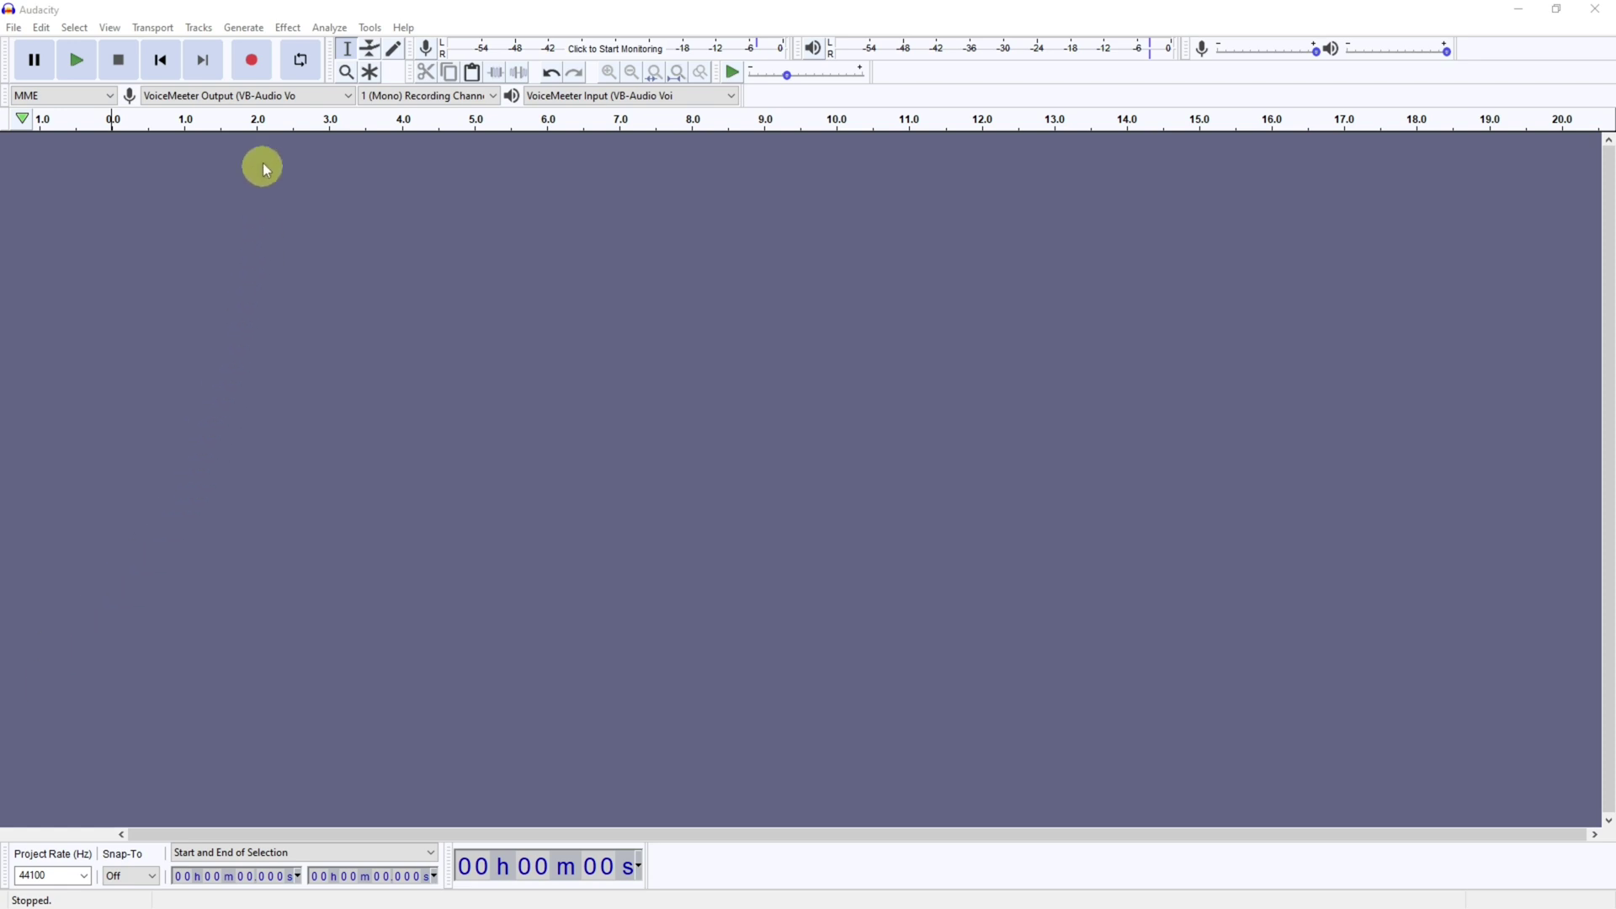
- Record about fourteen seconds of speech into the first mono track, then stop
click(254, 59)
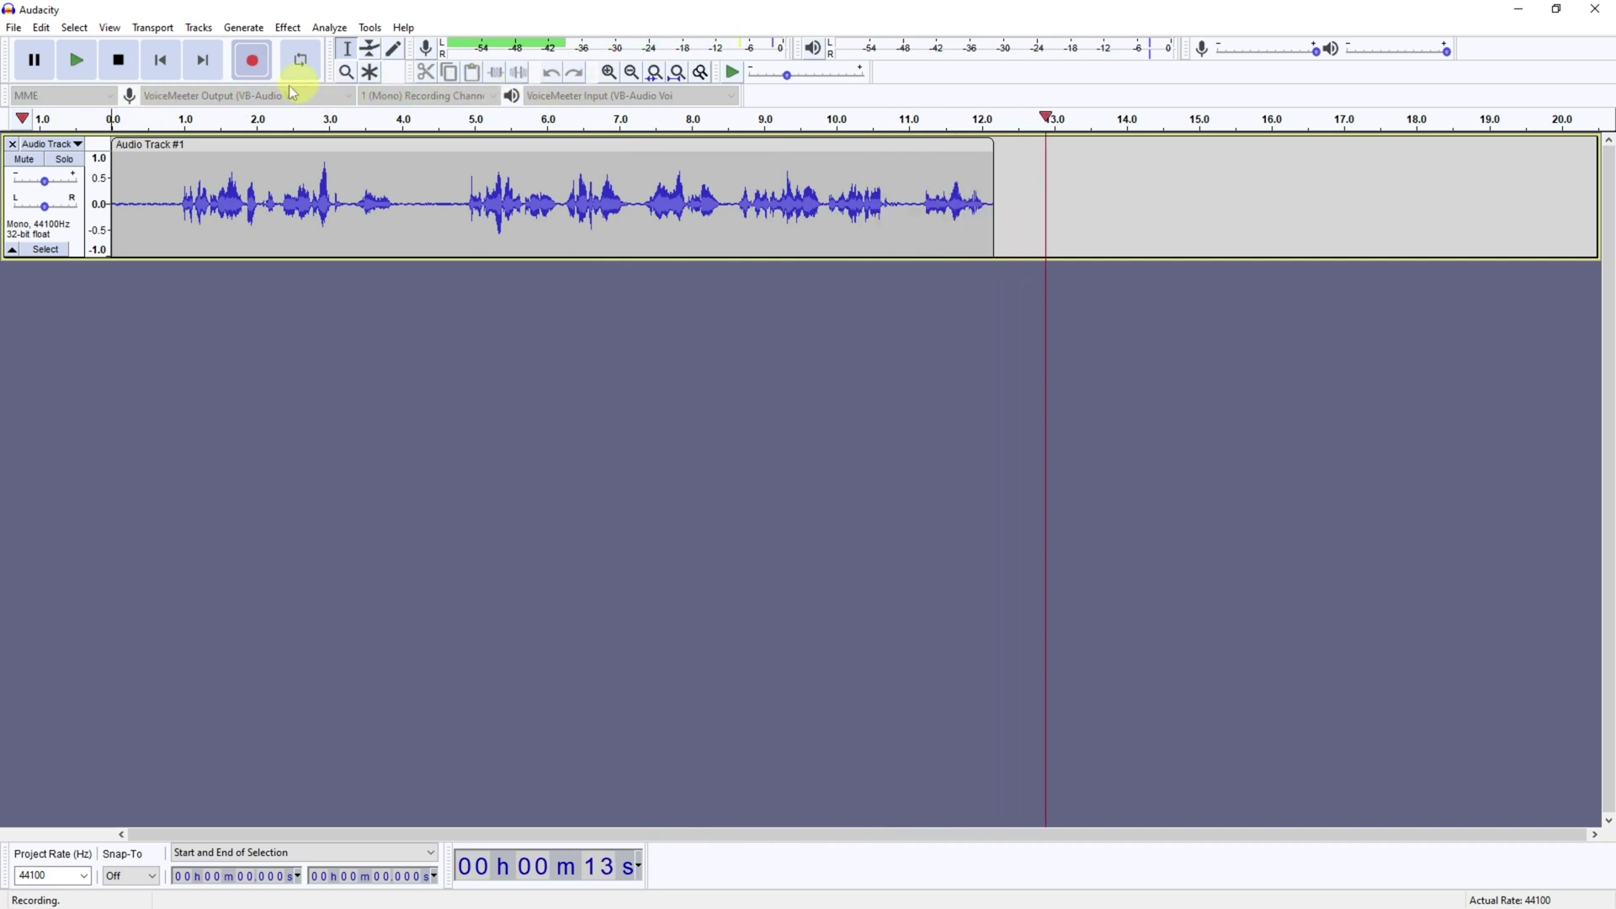
click(116, 62)
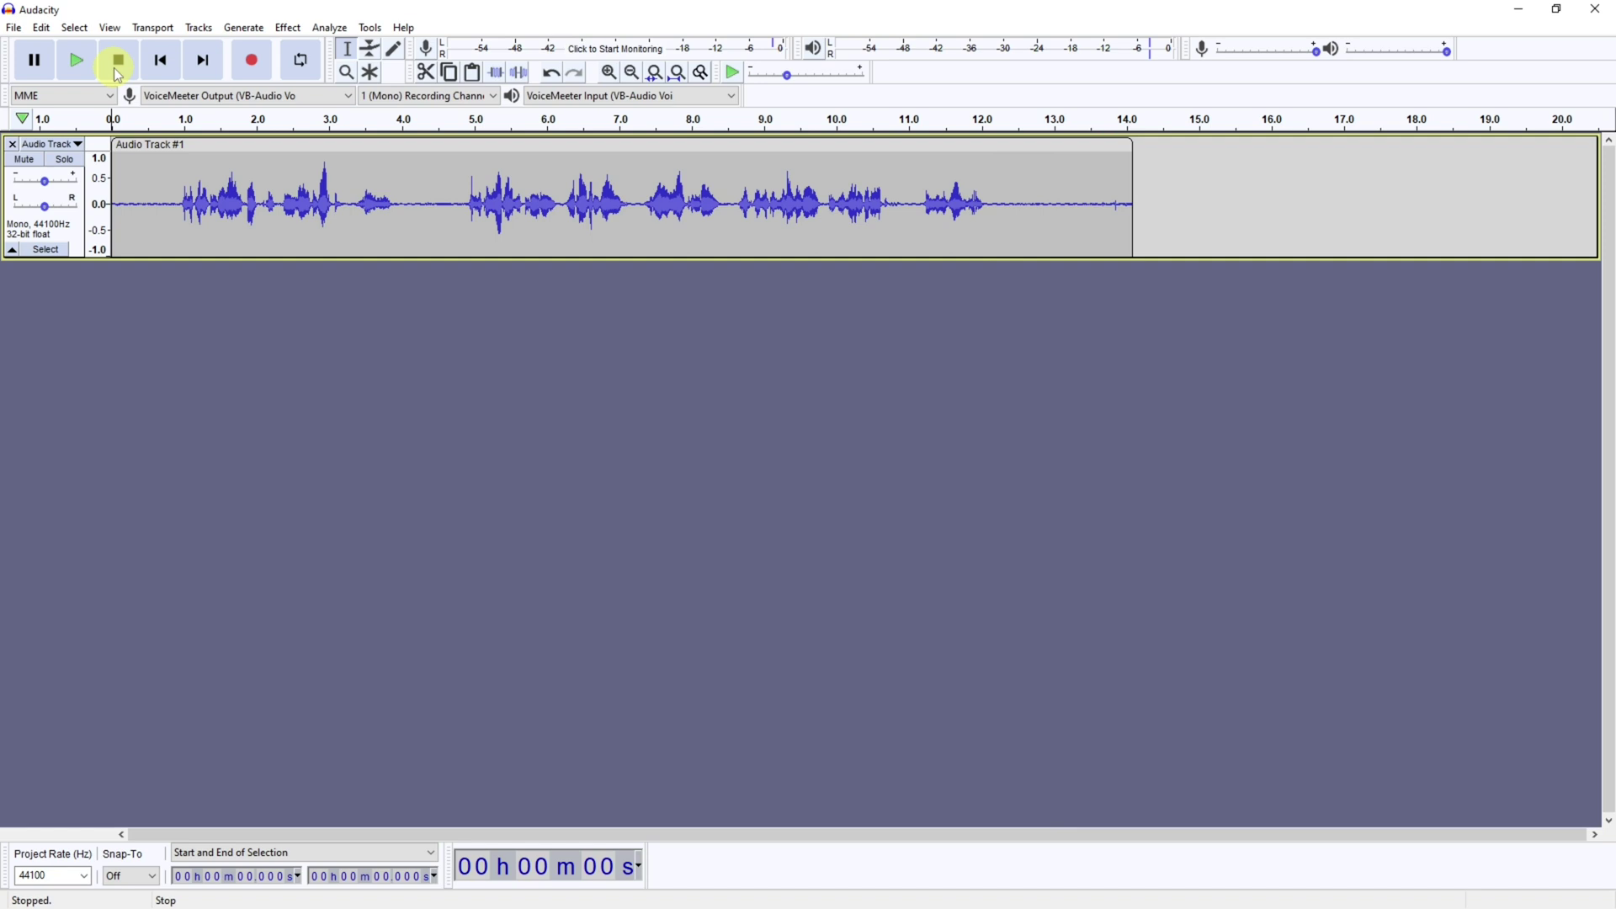
- Add an empty mono track and an empty stereo track, then select the second track
right_click(186, 329)
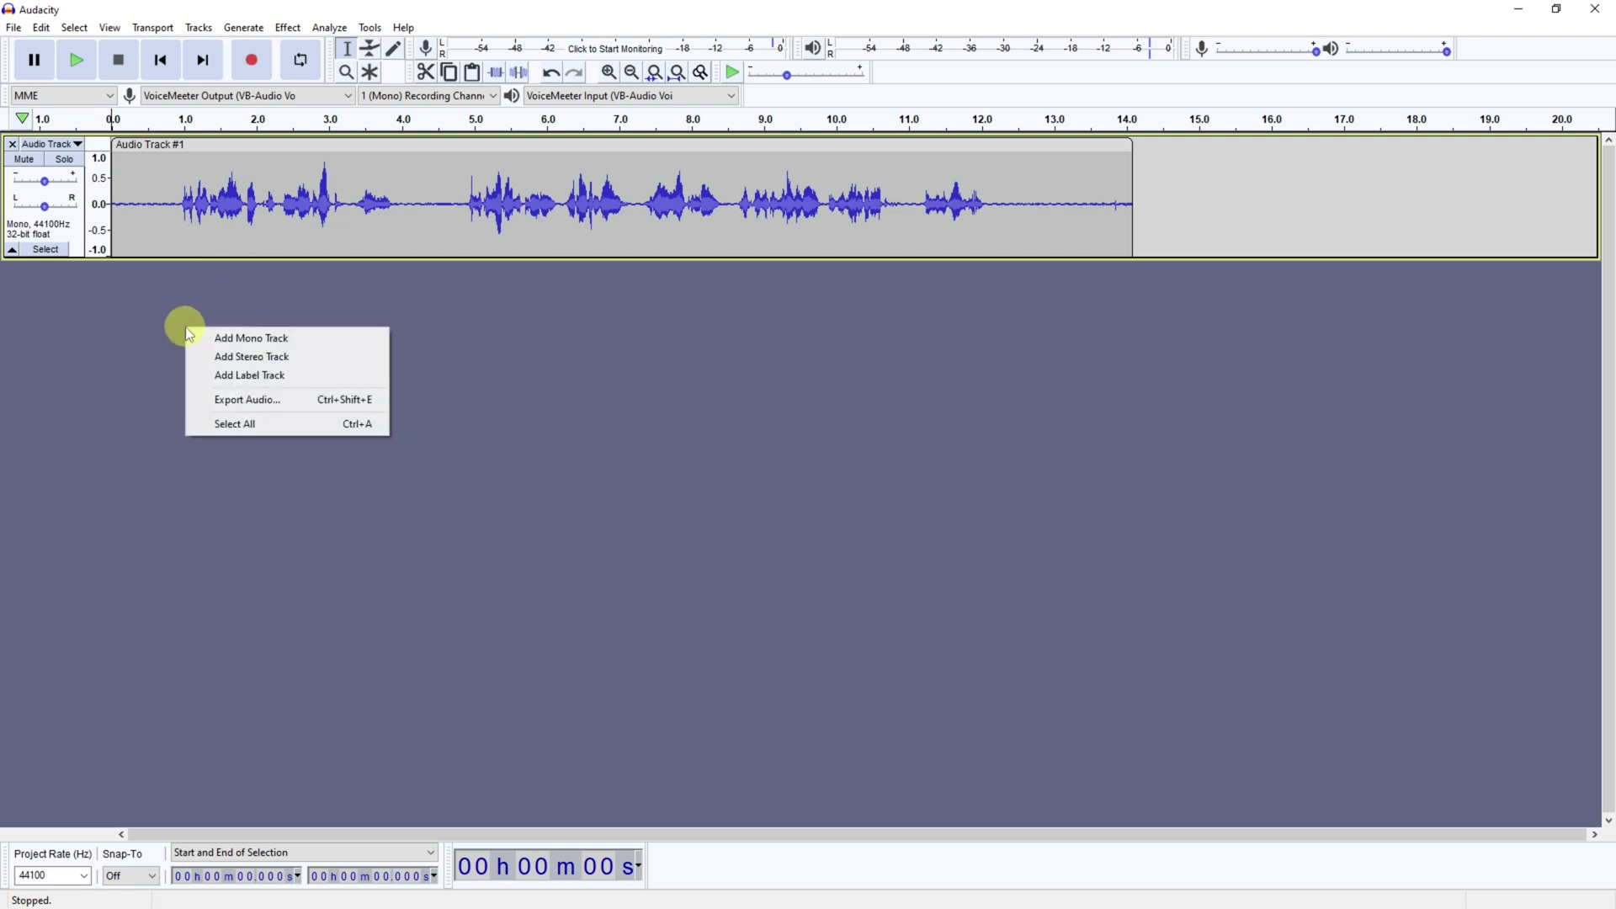
click(258, 338)
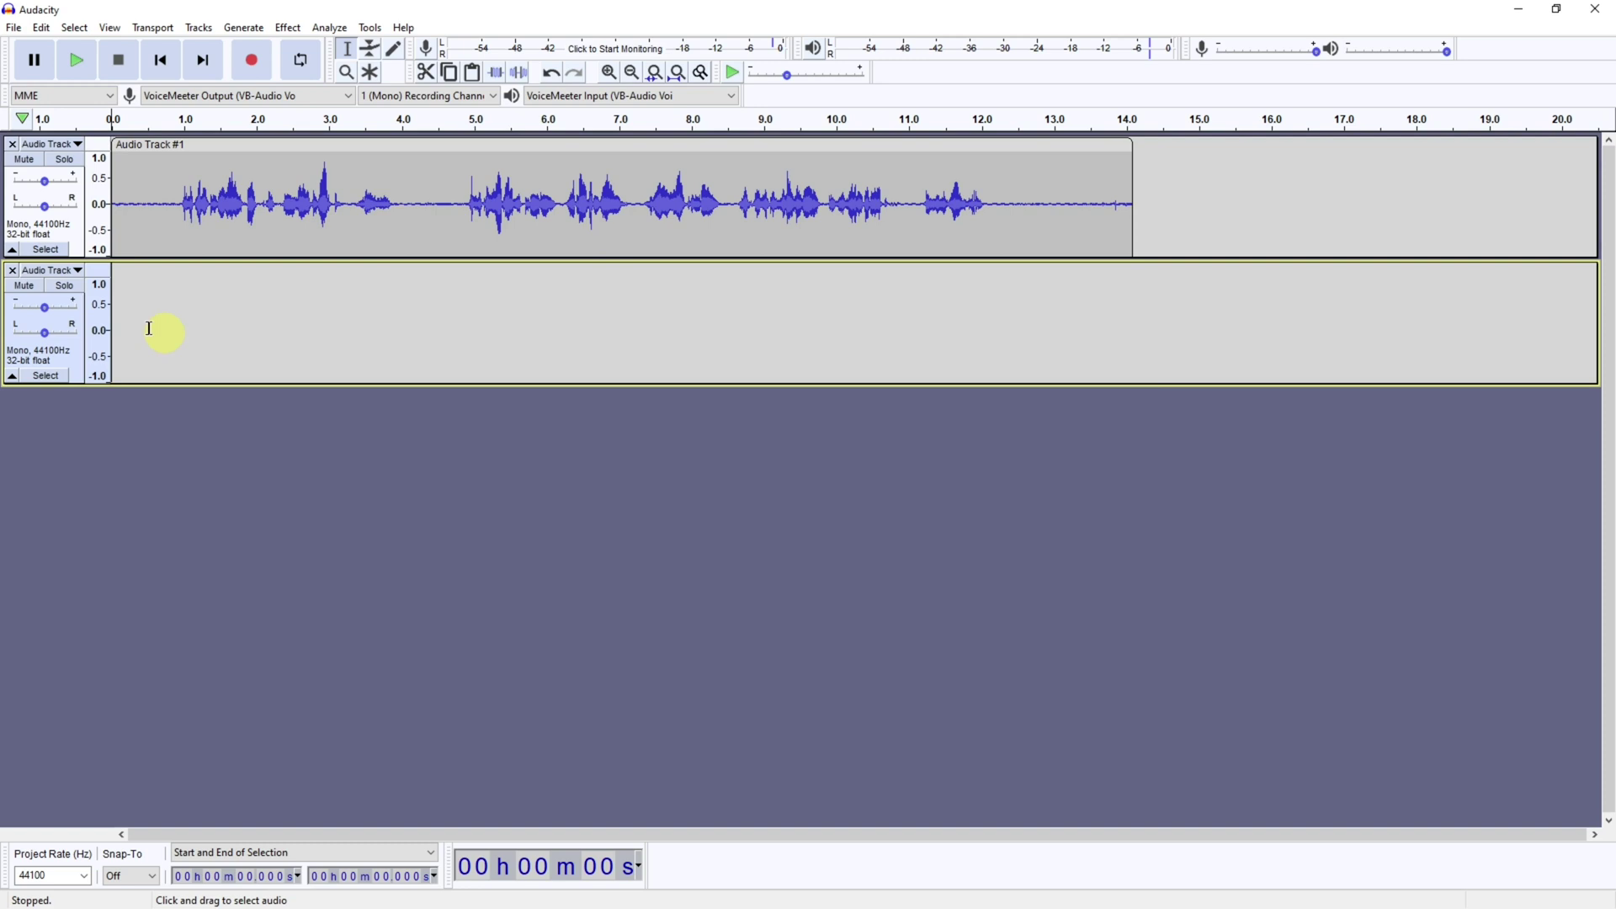
right_click(181, 478)
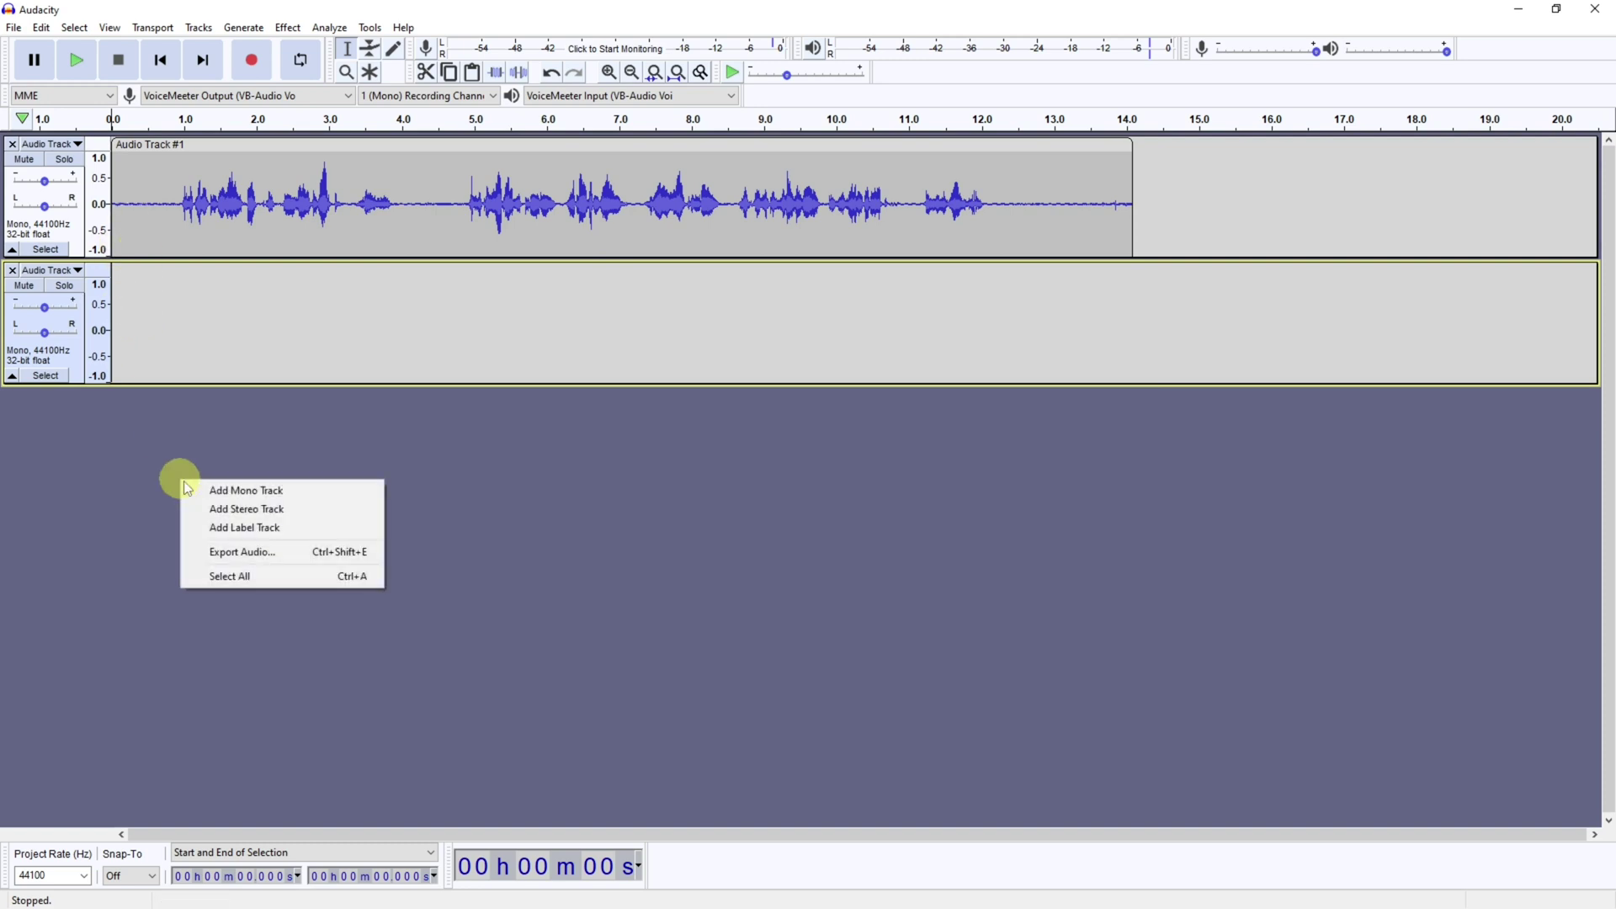
click(245, 509)
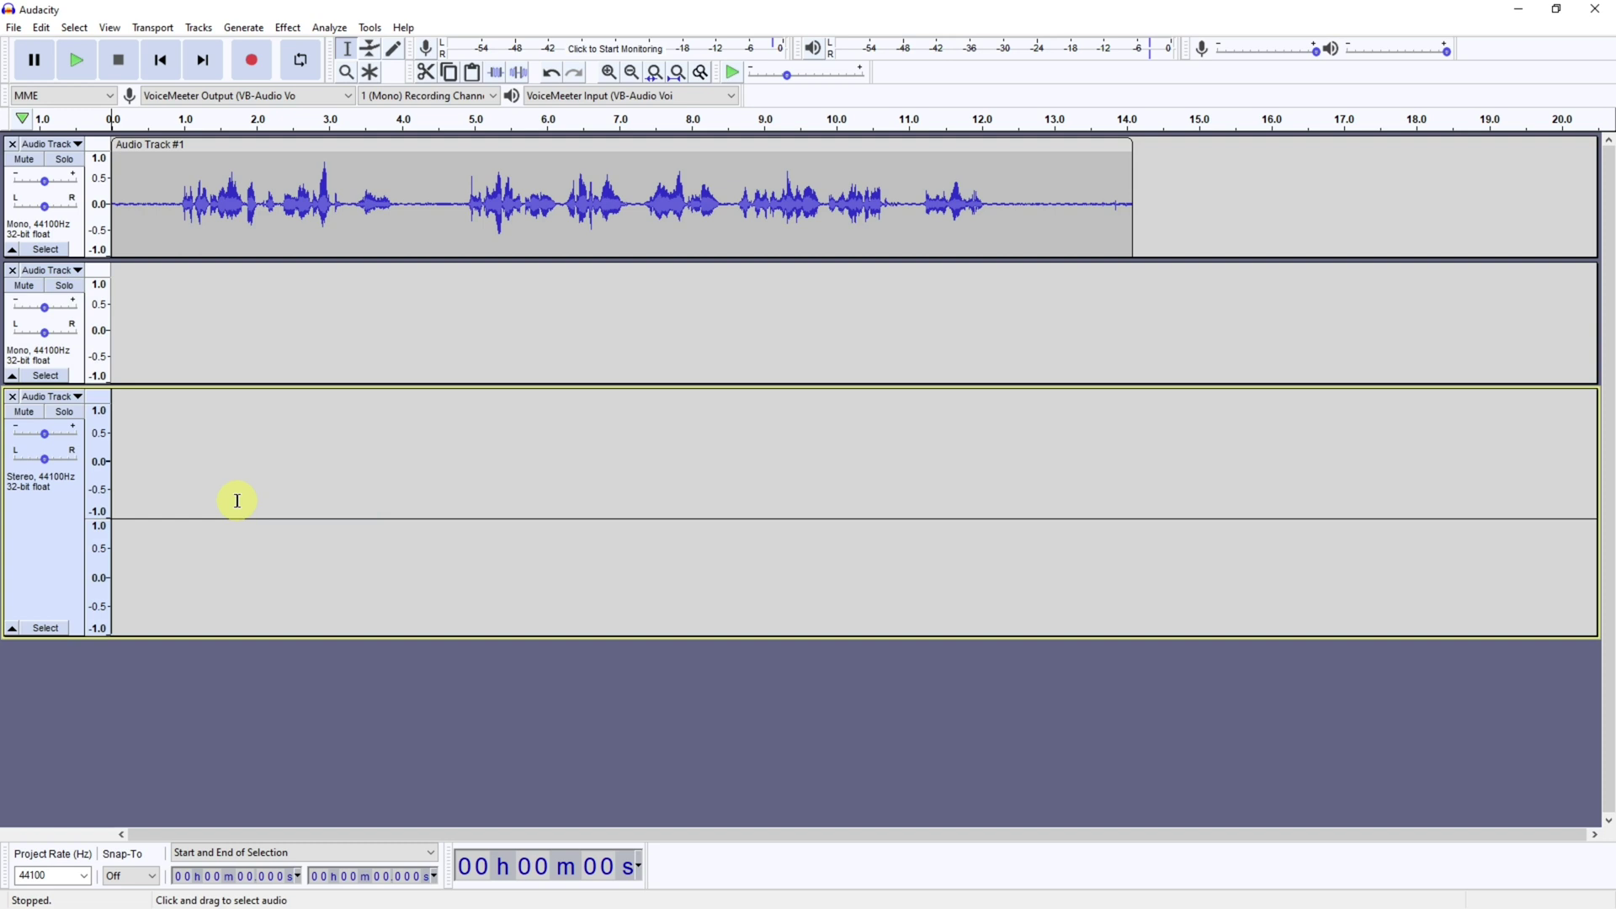
click(150, 309)
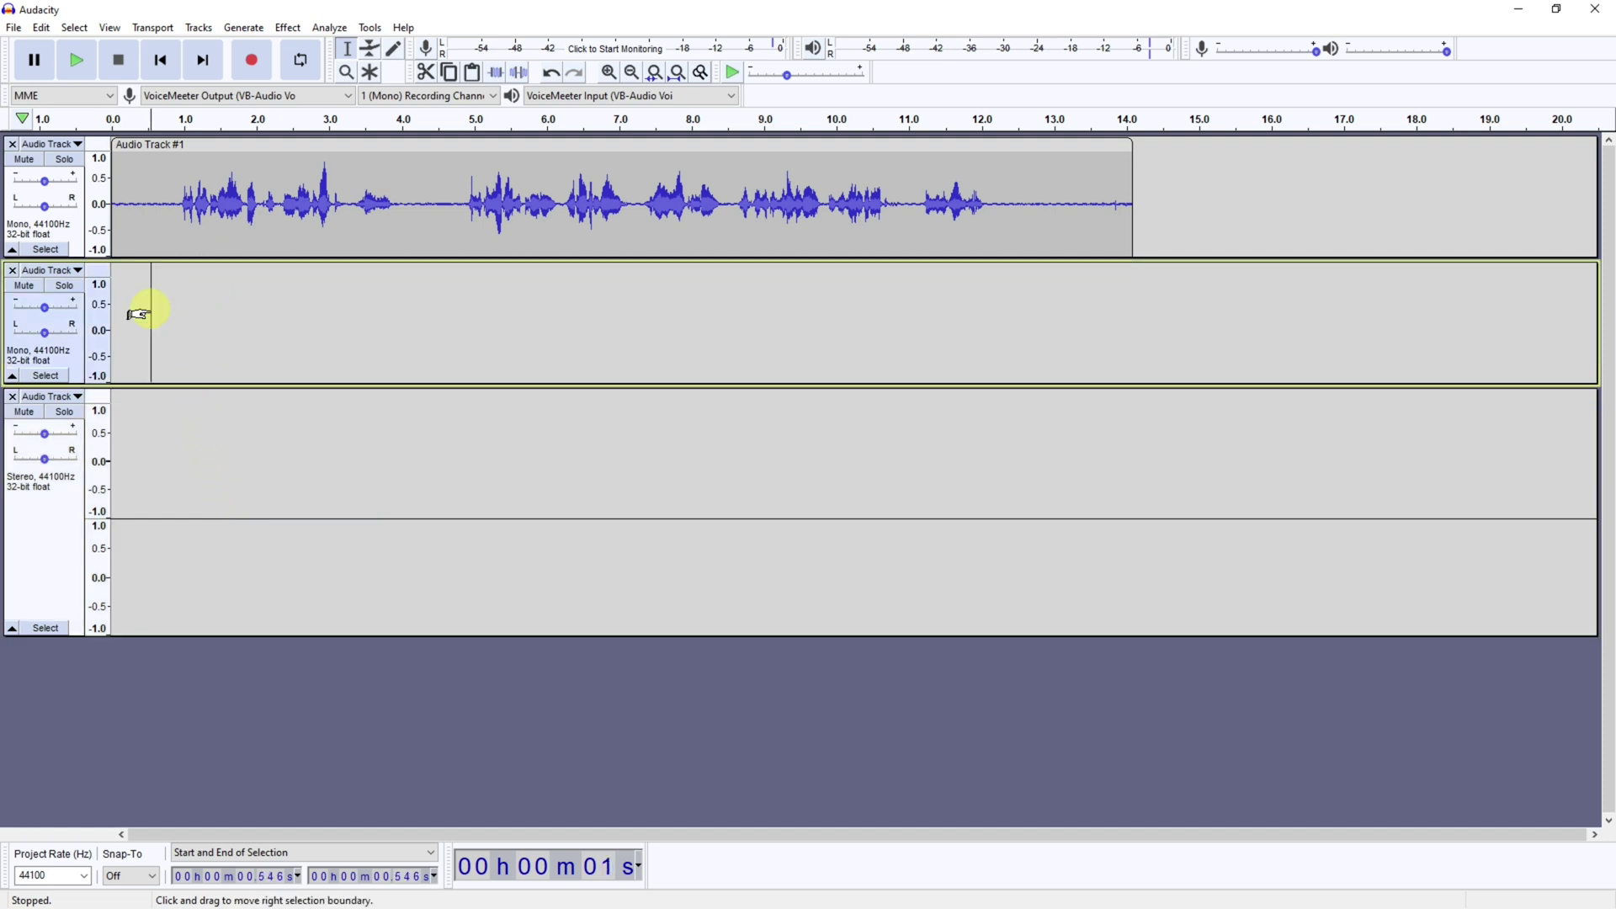
click(53, 376)
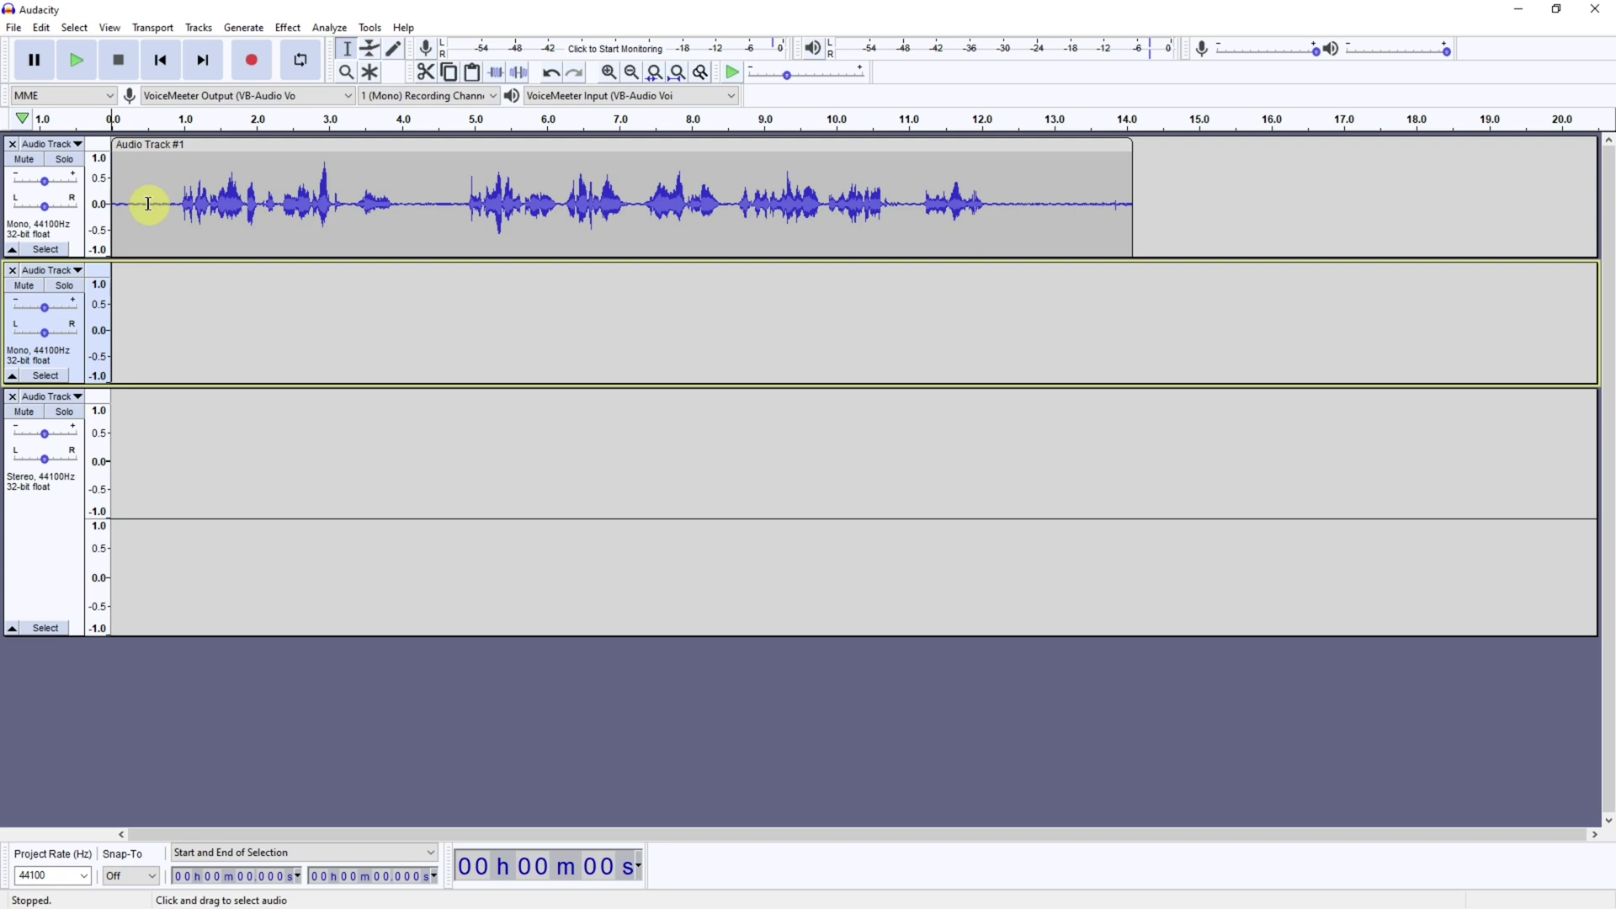
- Record about five seconds of near-silence into the selected second mono track
click(255, 63)
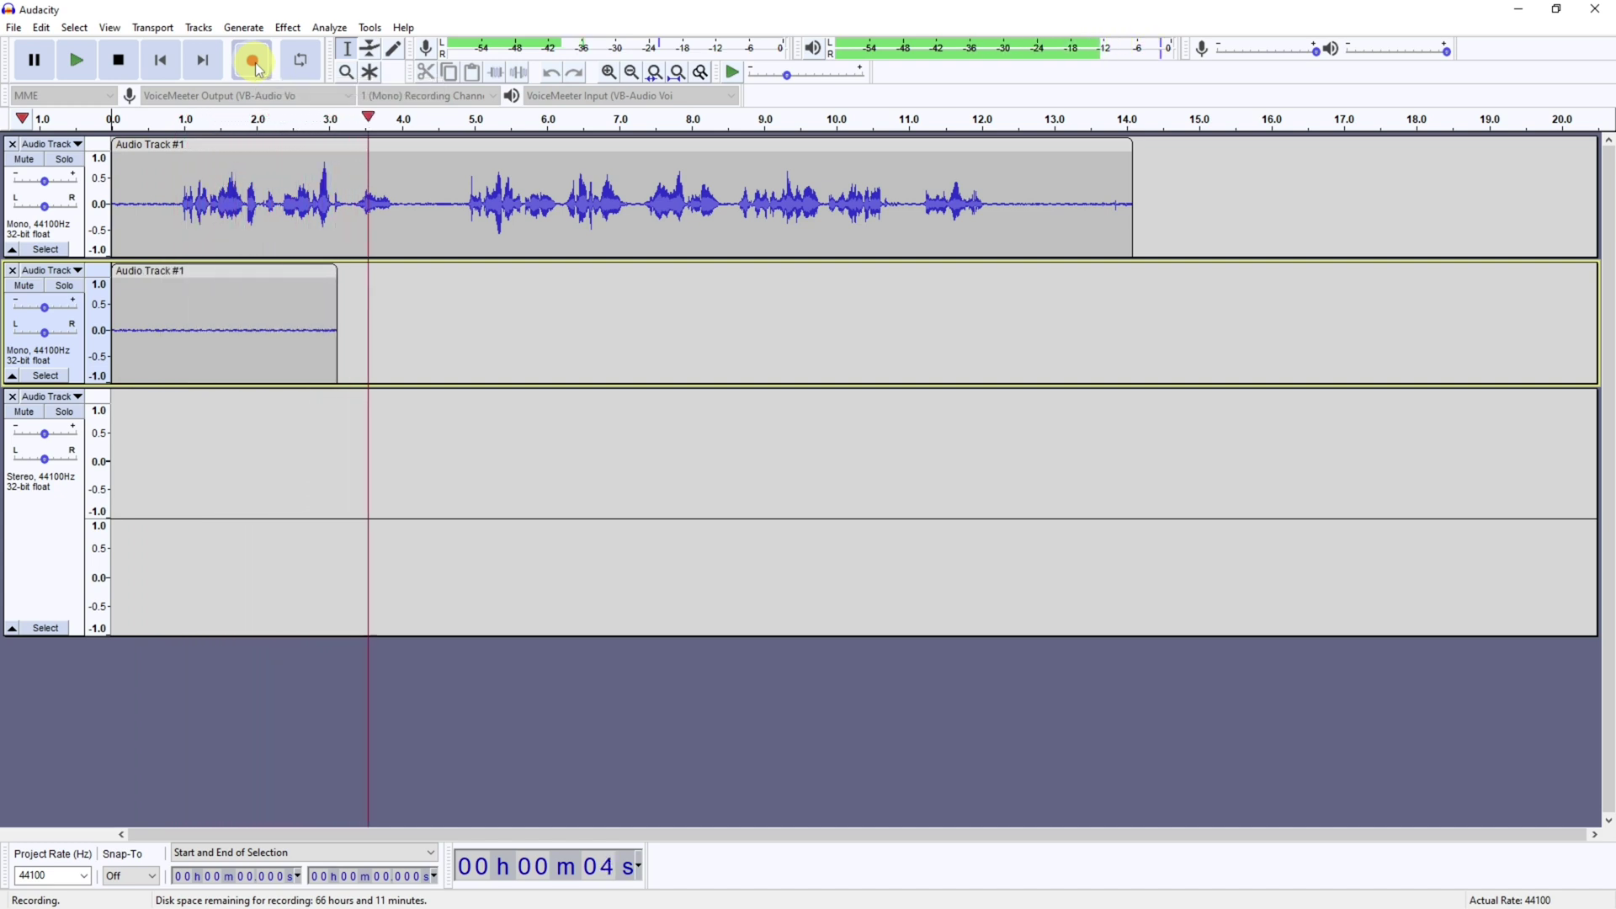
click(117, 59)
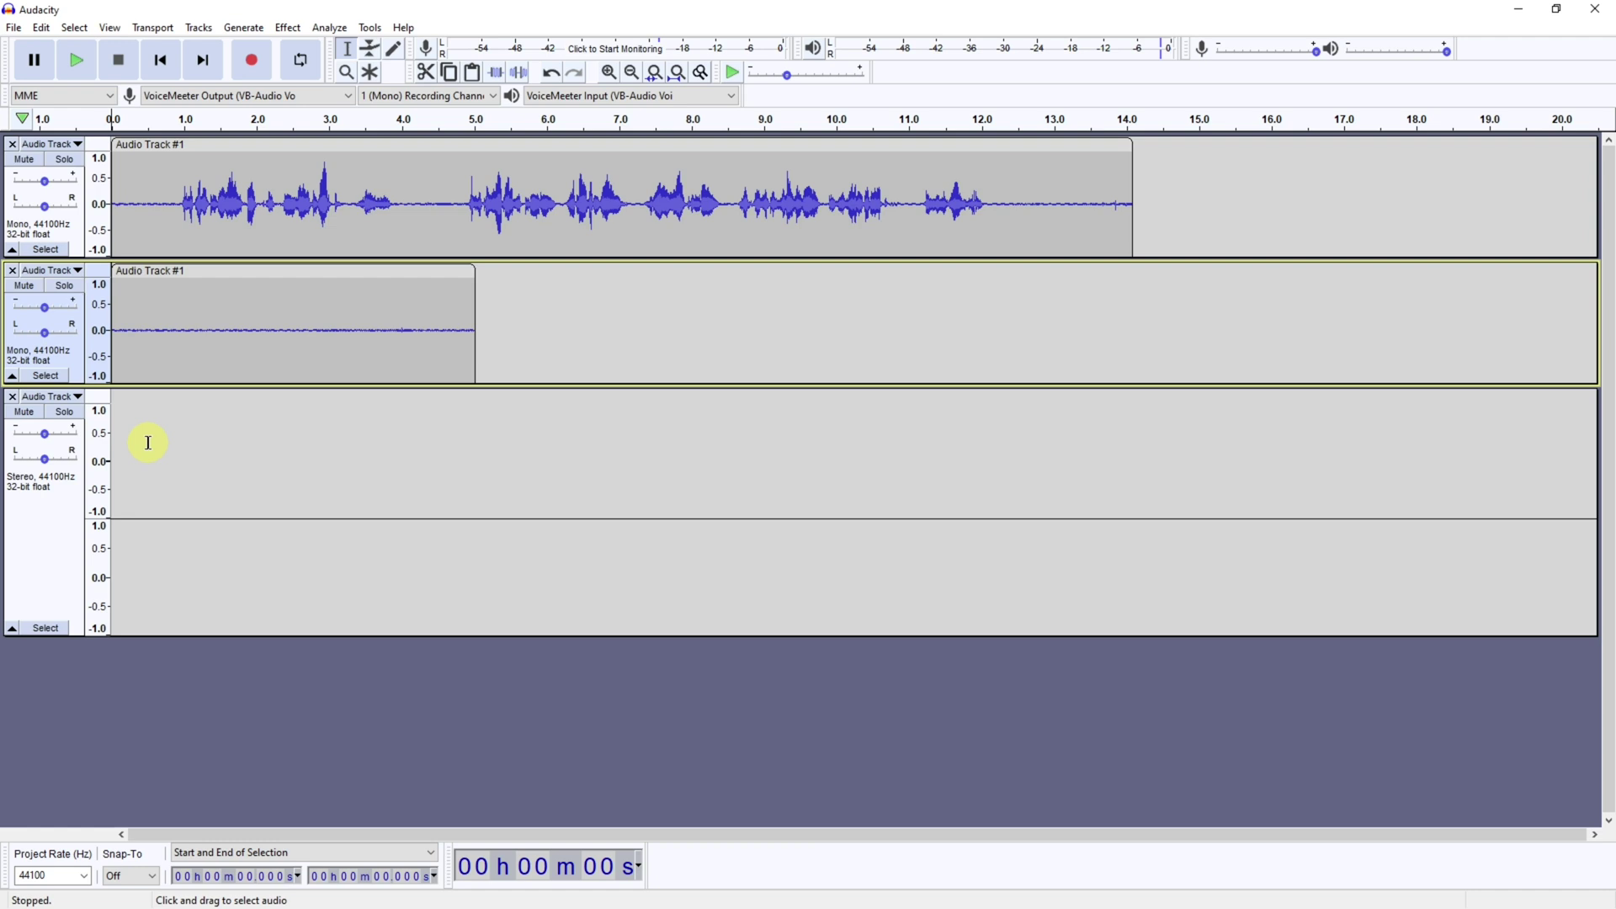
- Set recording channels to 2 (Stereo) and record about five seconds into the stereo track
click(490, 96)
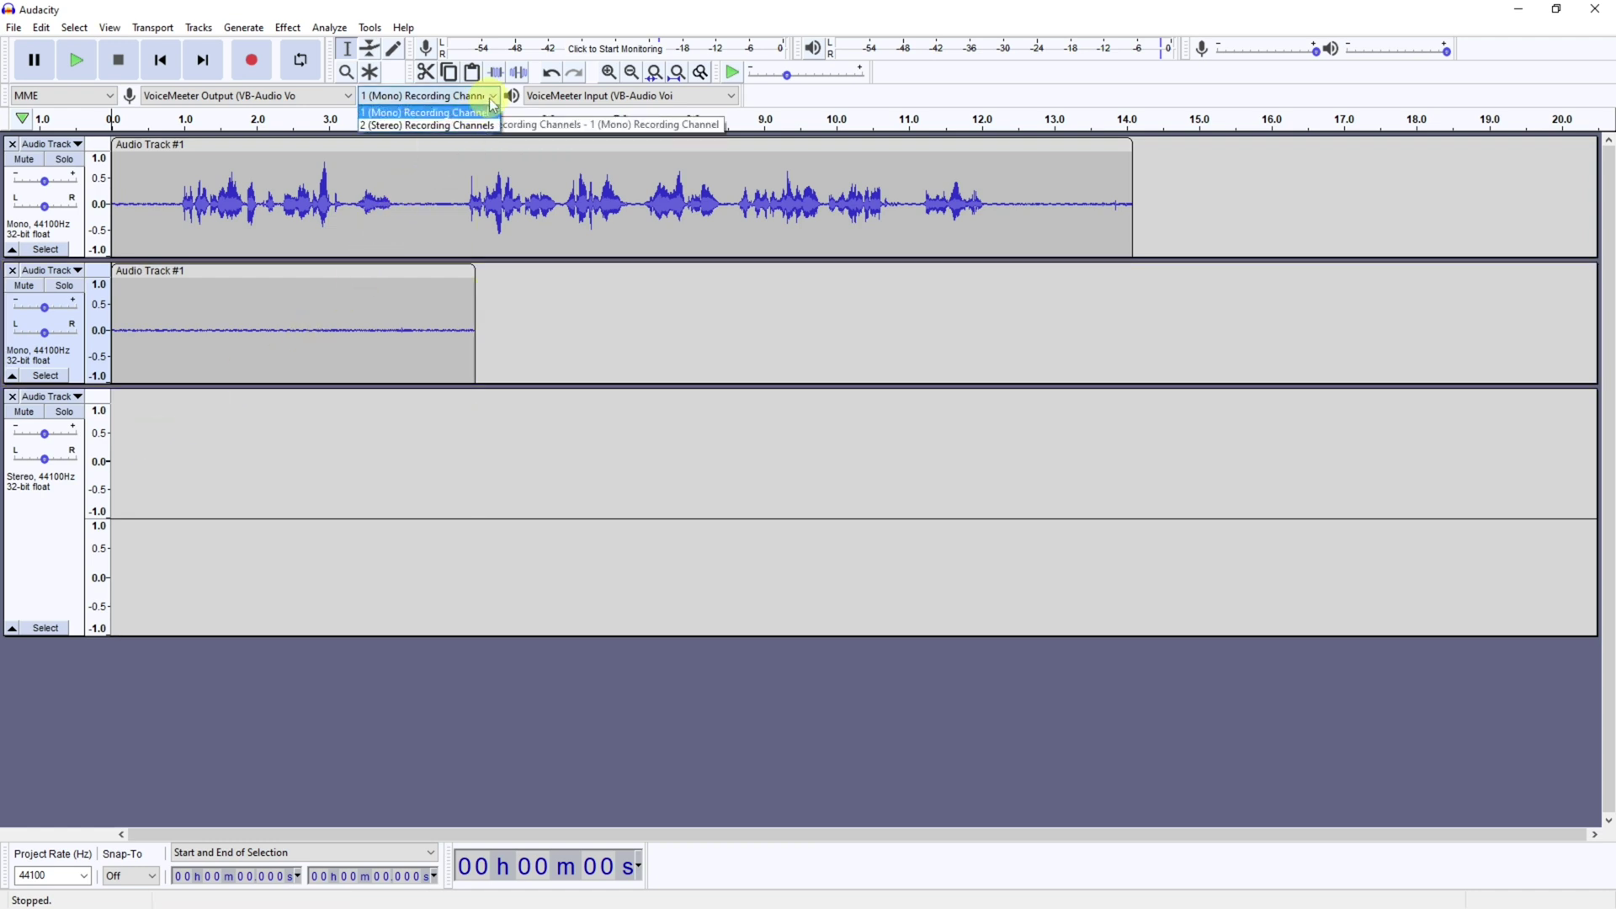
click(482, 126)
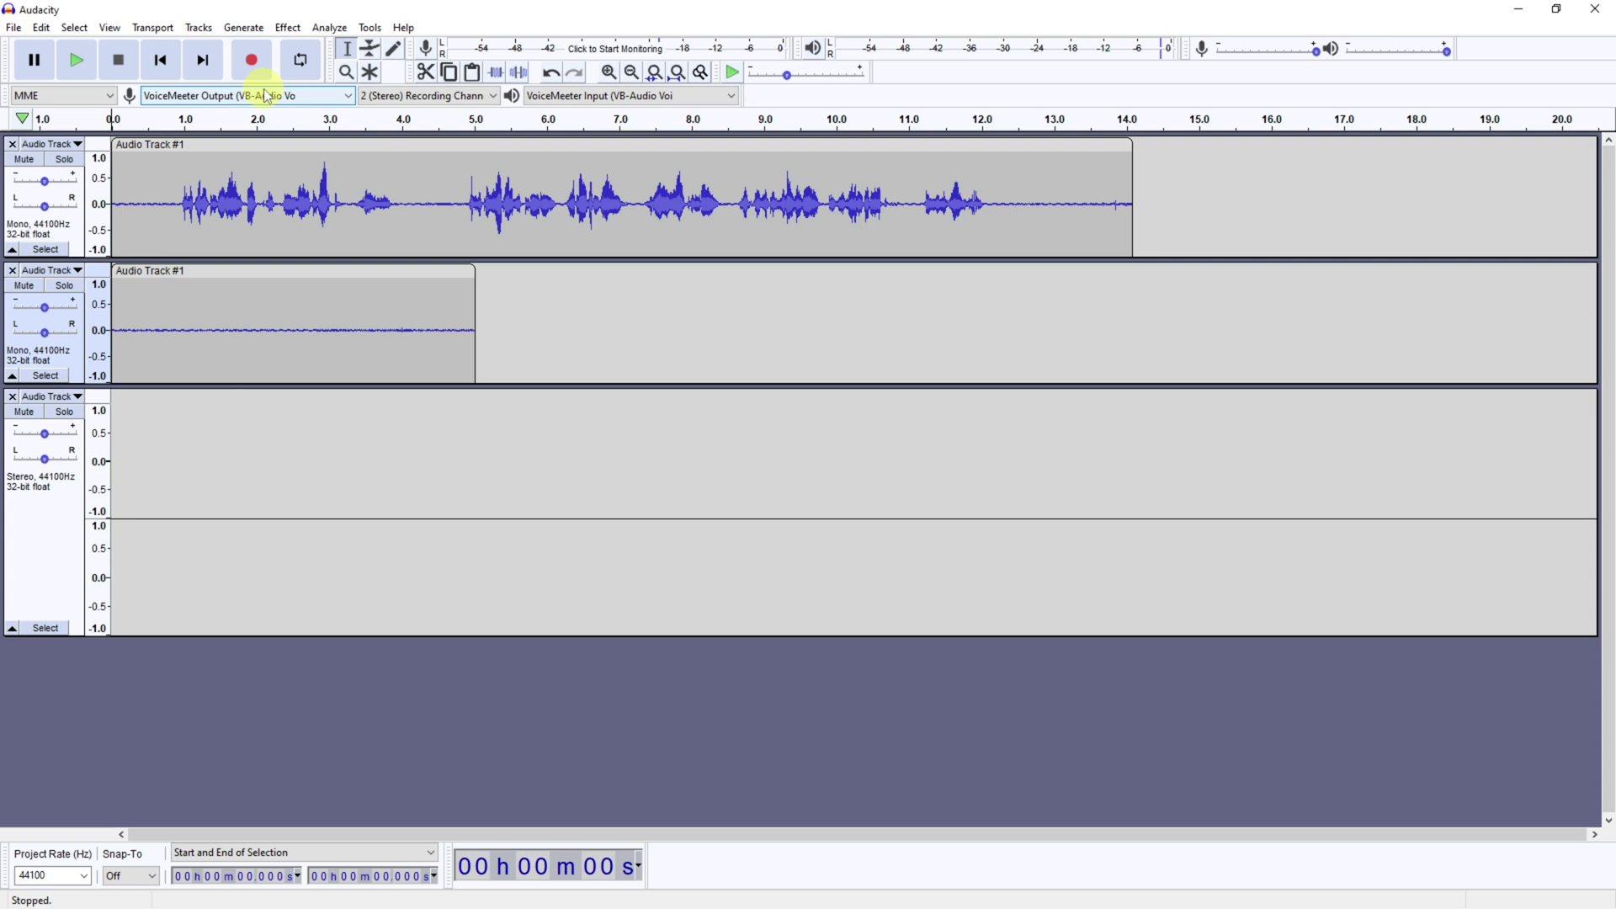
click(45, 374)
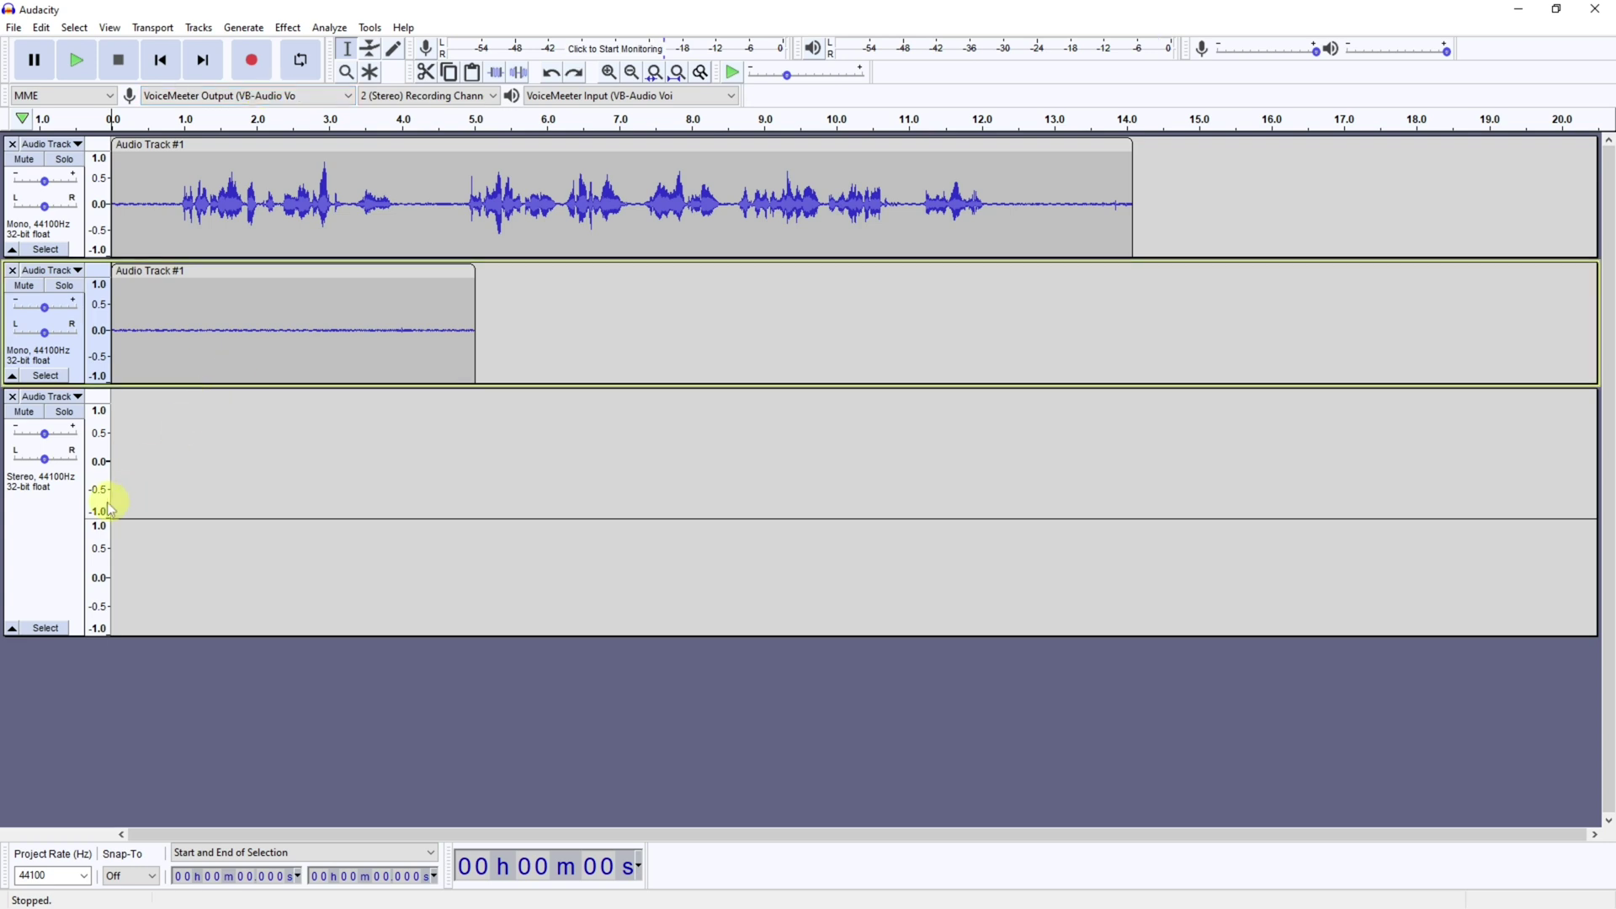
click(45, 629)
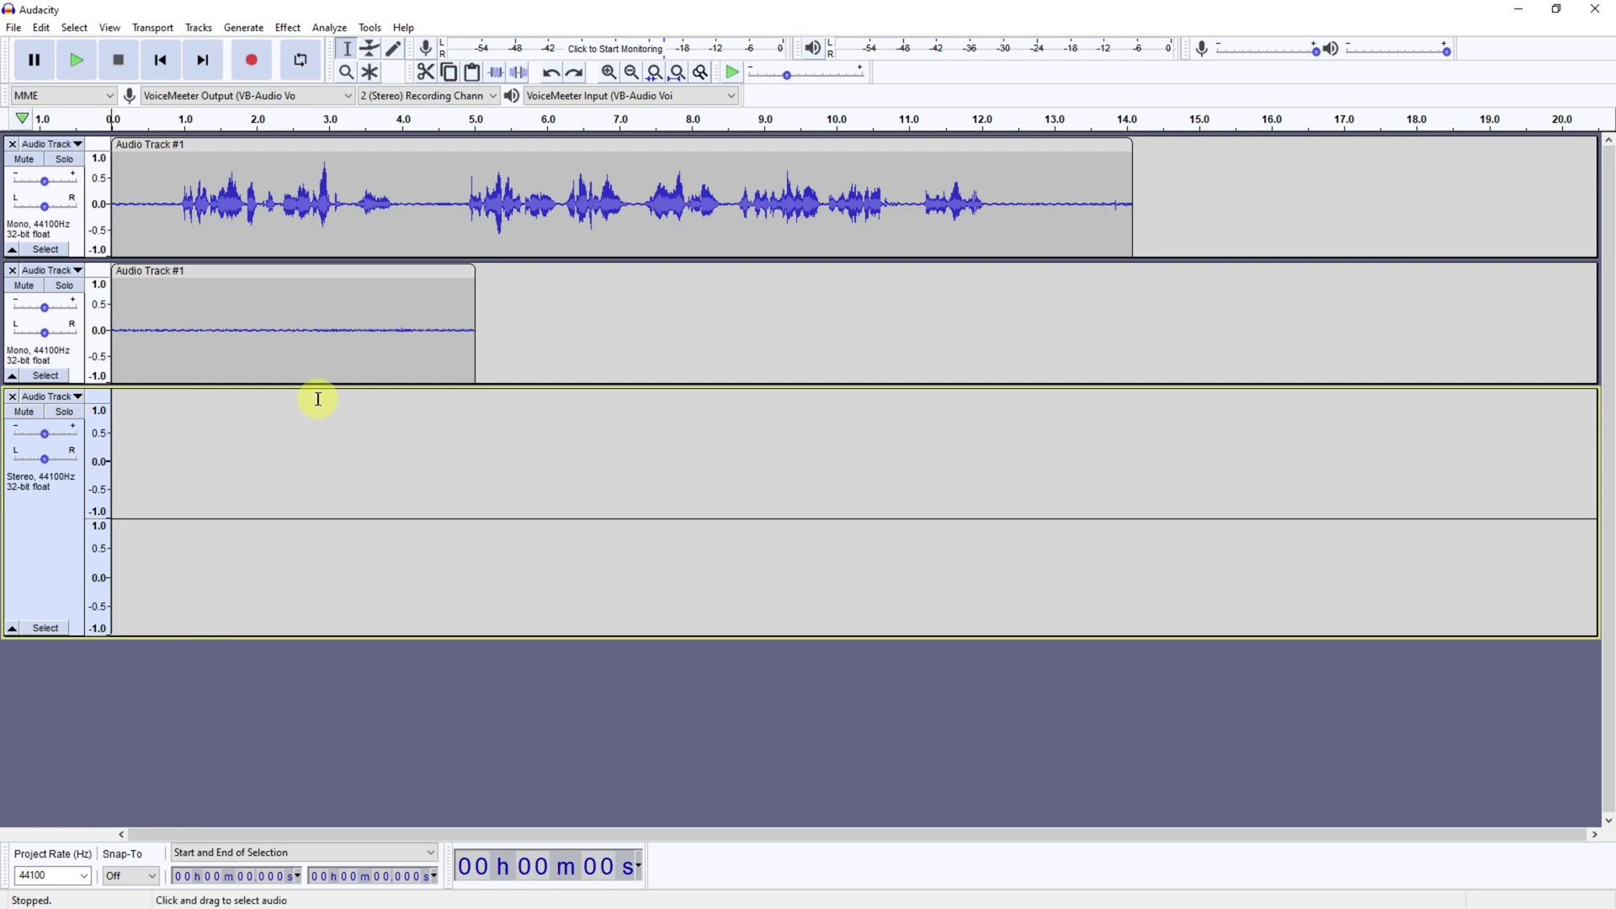
click(252, 61)
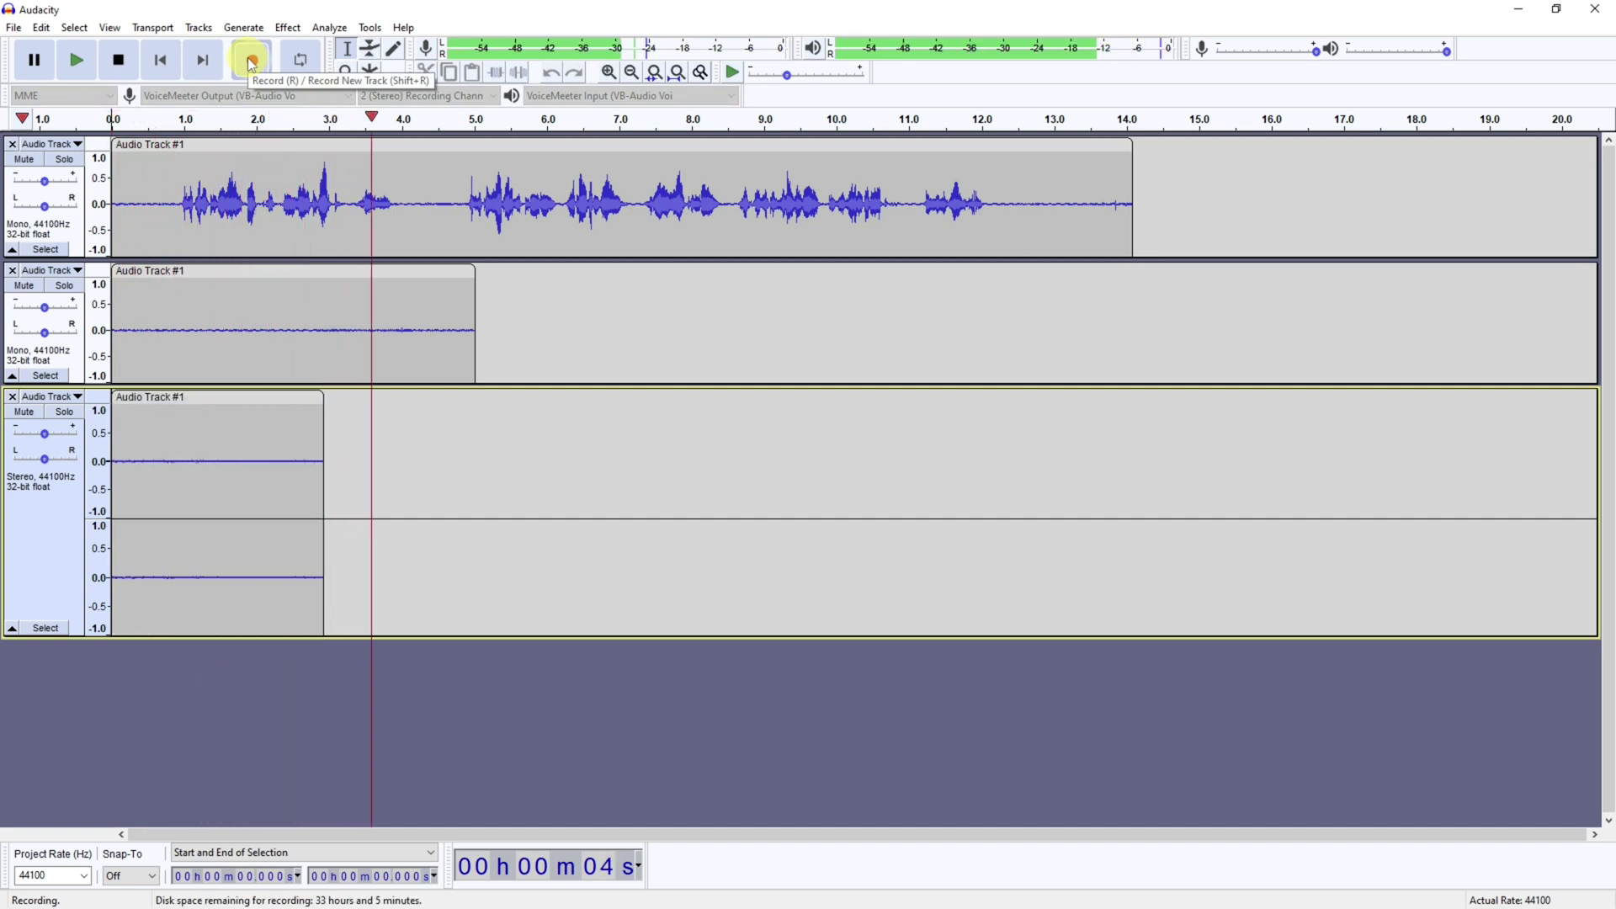
click(117, 60)
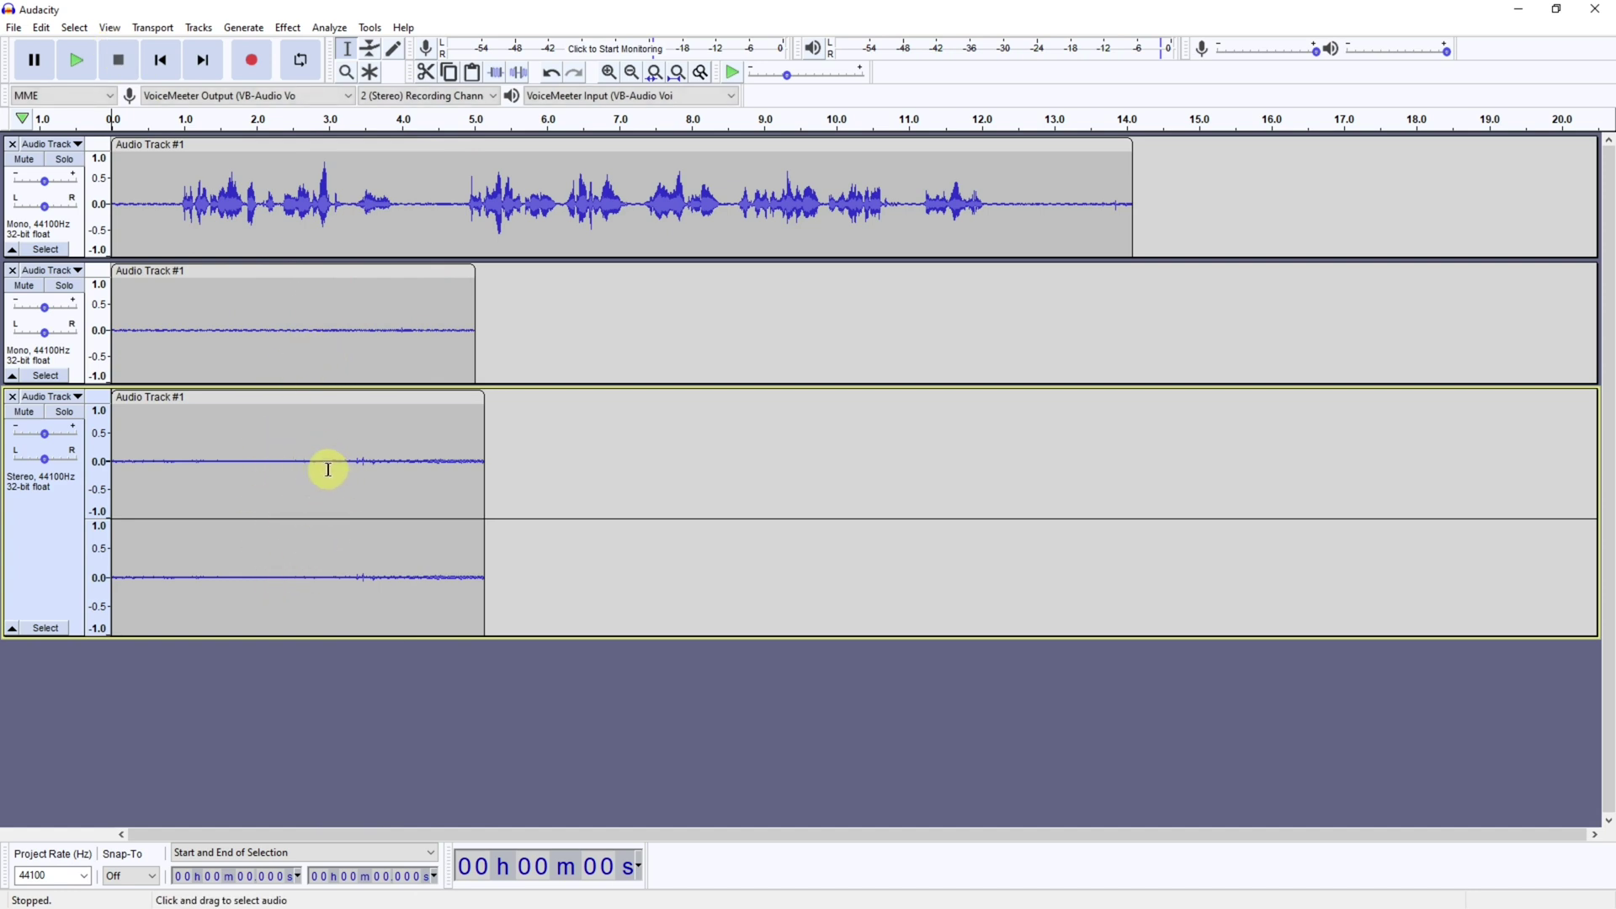
click(153, 192)
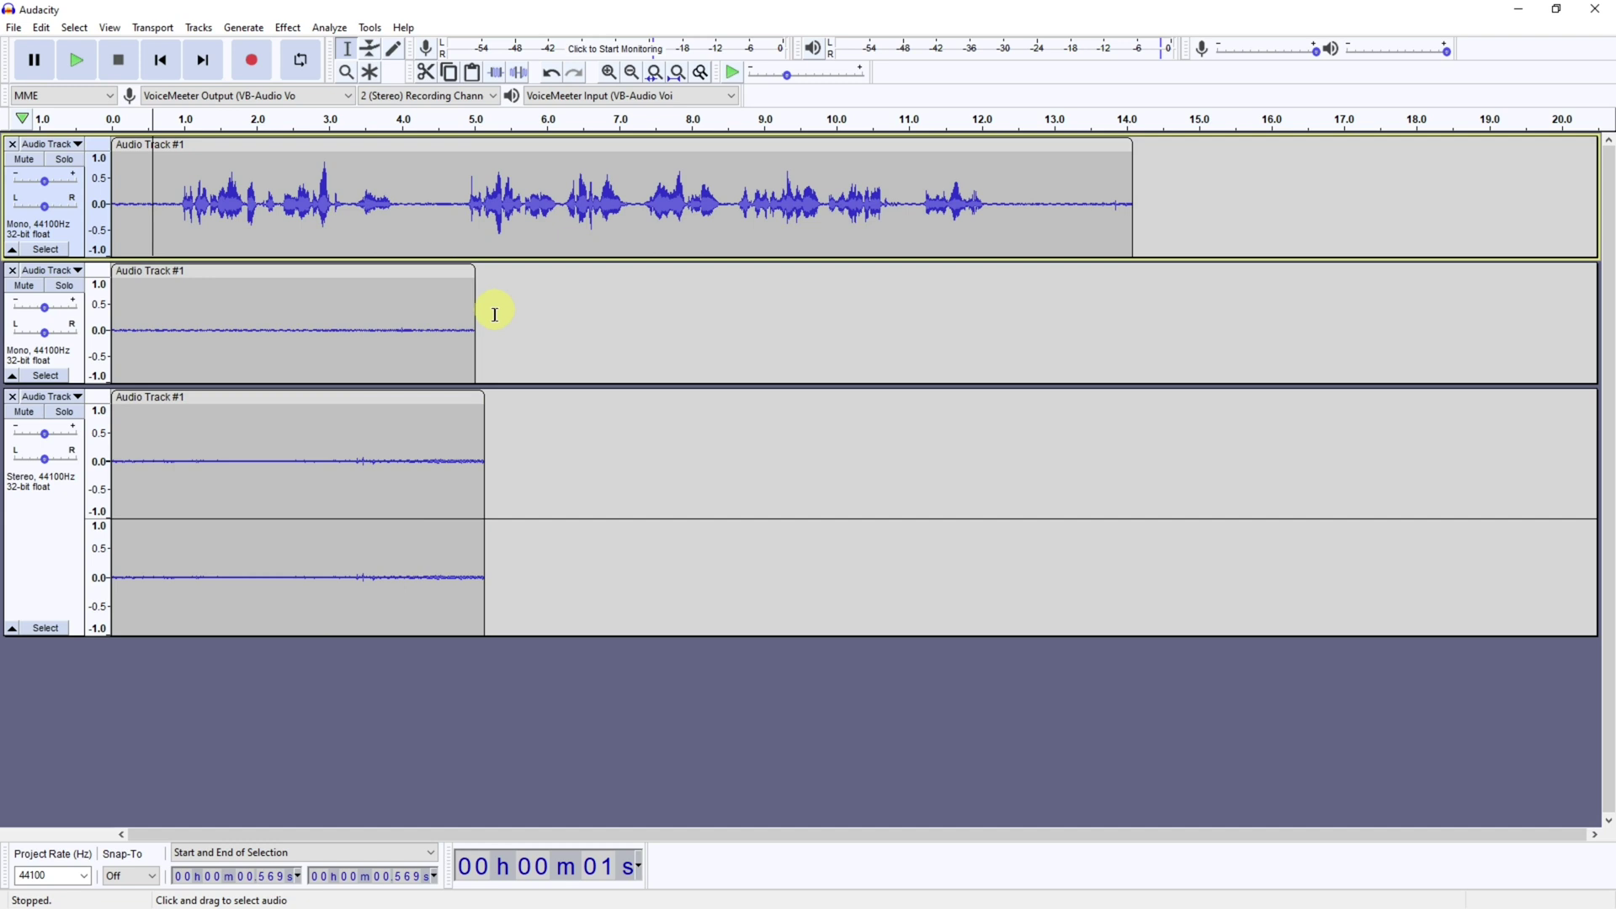
- Add a new mono track and move it up to second position
right_click(224, 690)
click(273, 701)
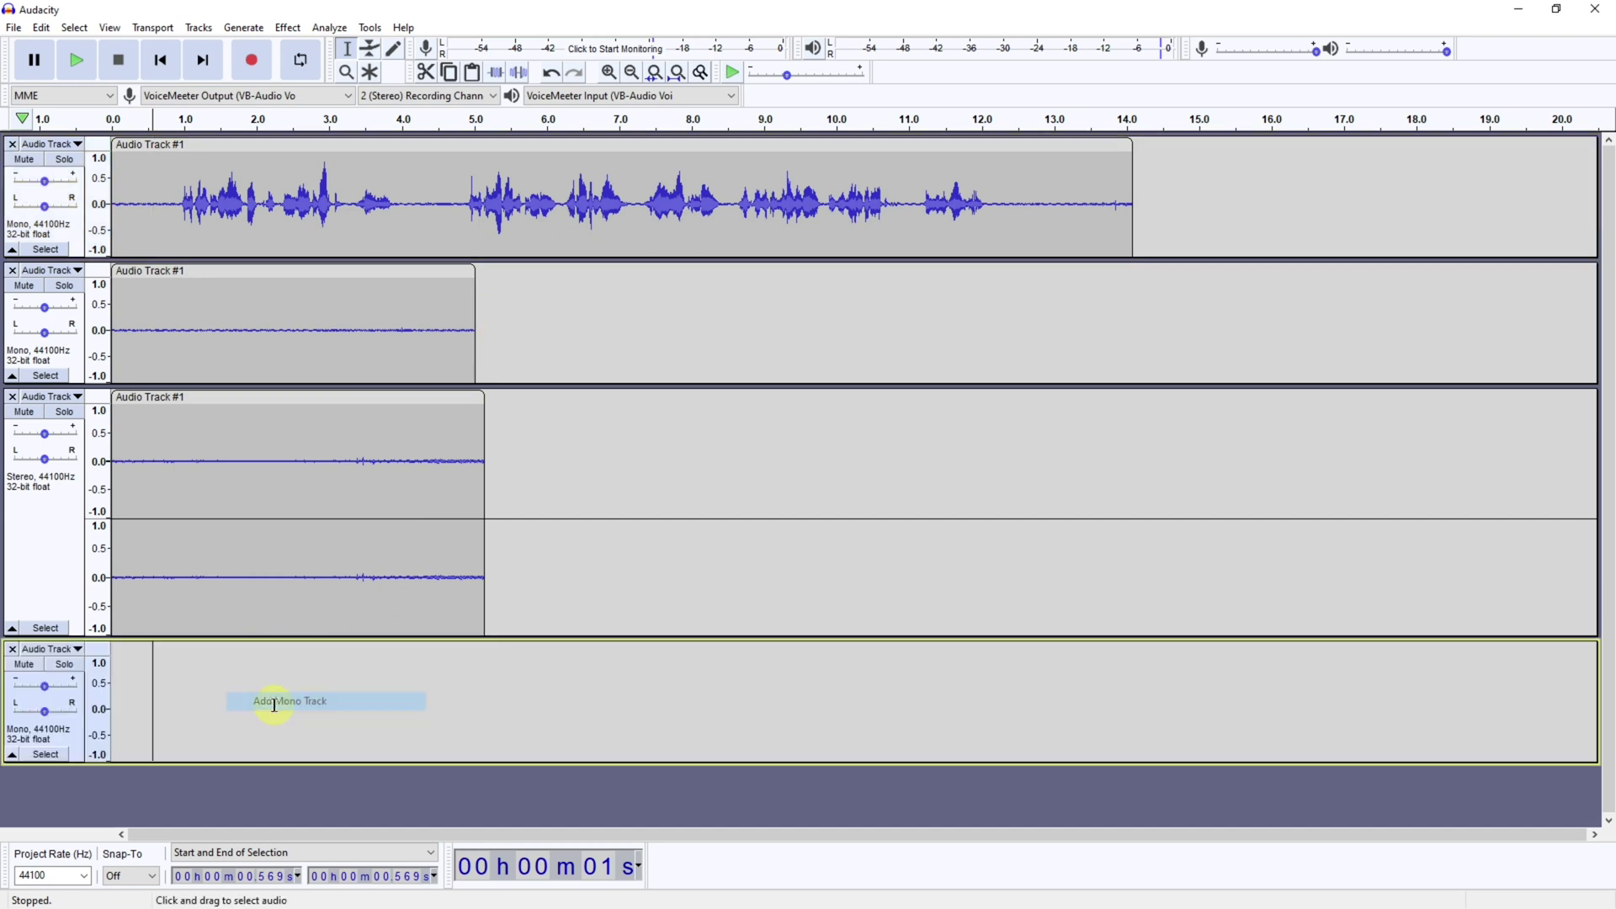
click(52, 354)
click(76, 270)
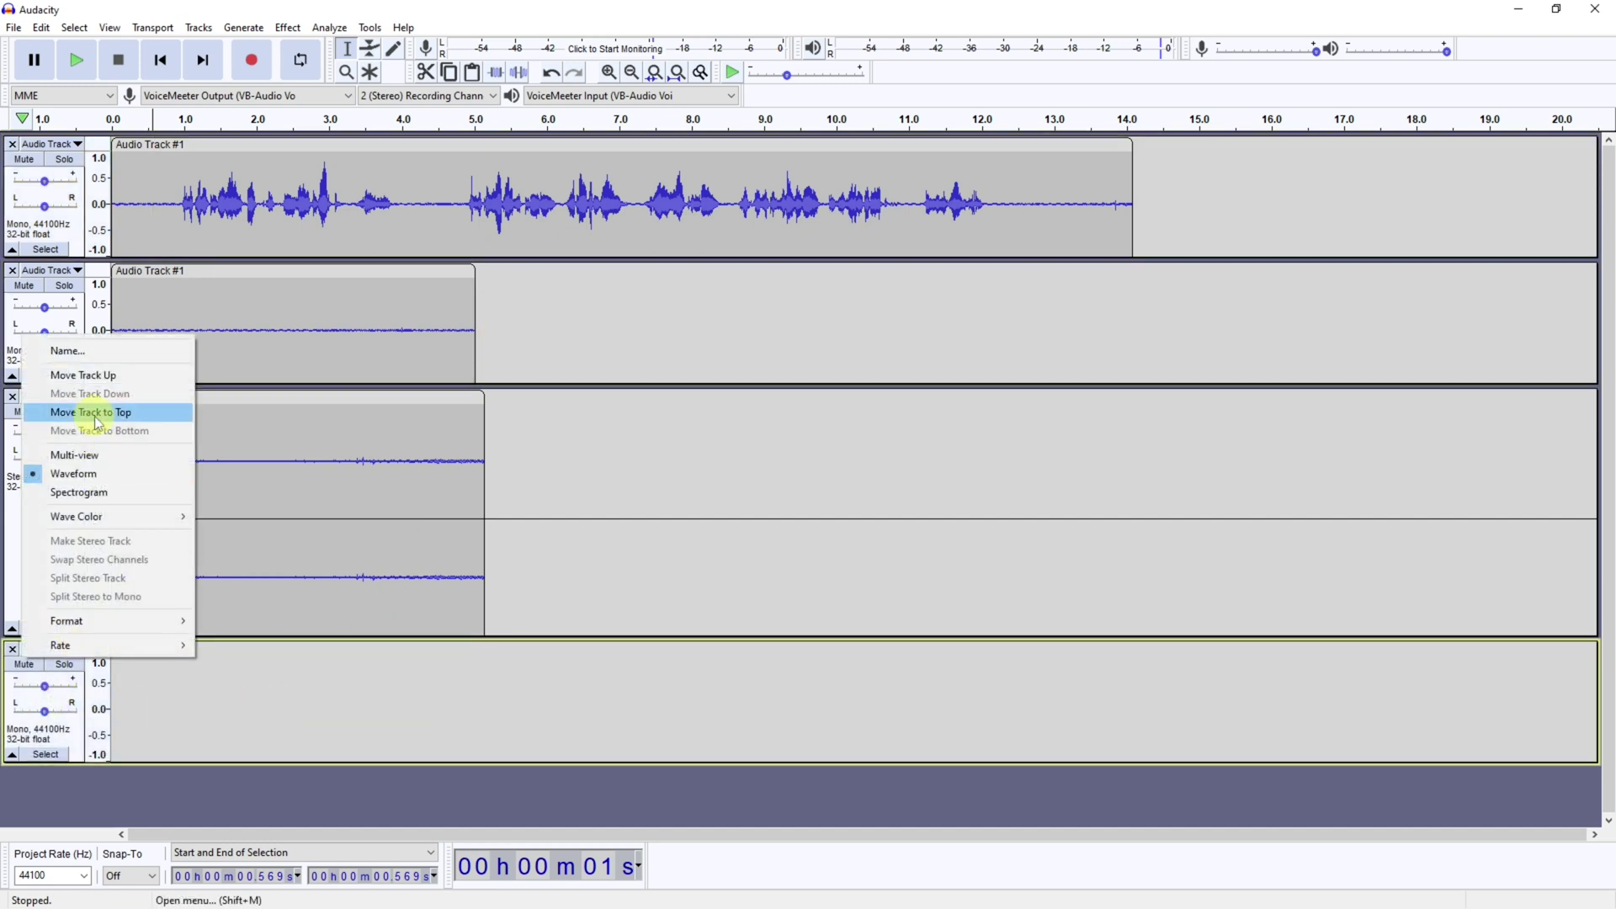
click(82, 375)
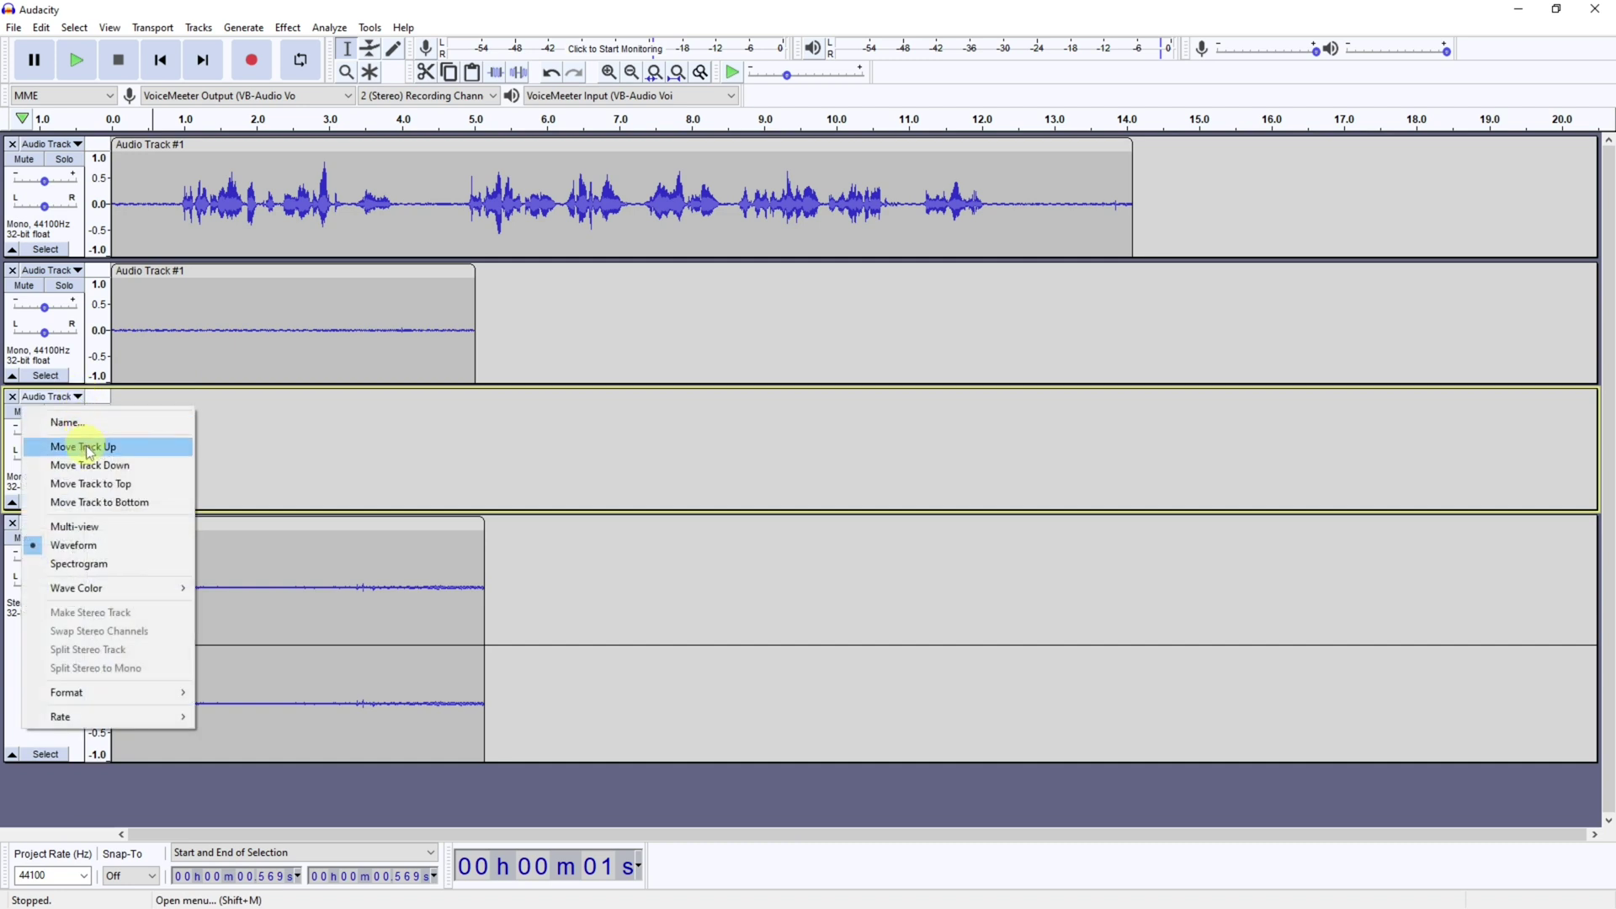
click(84, 446)
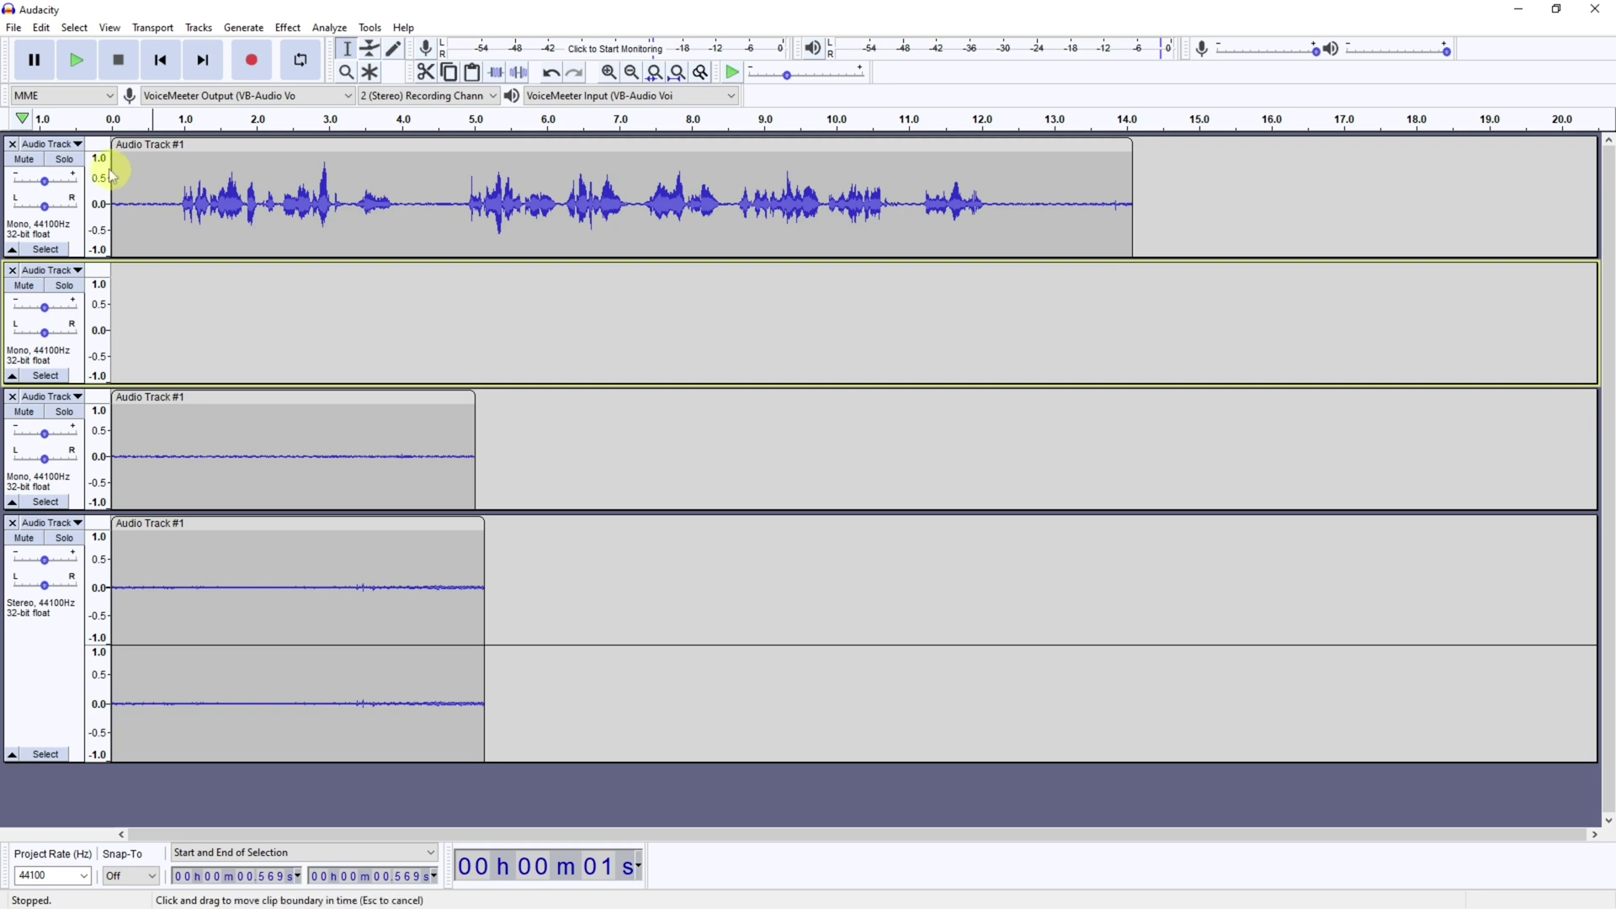
- Merge the top speech track and the empty track using Make Stereo Track
click(79, 147)
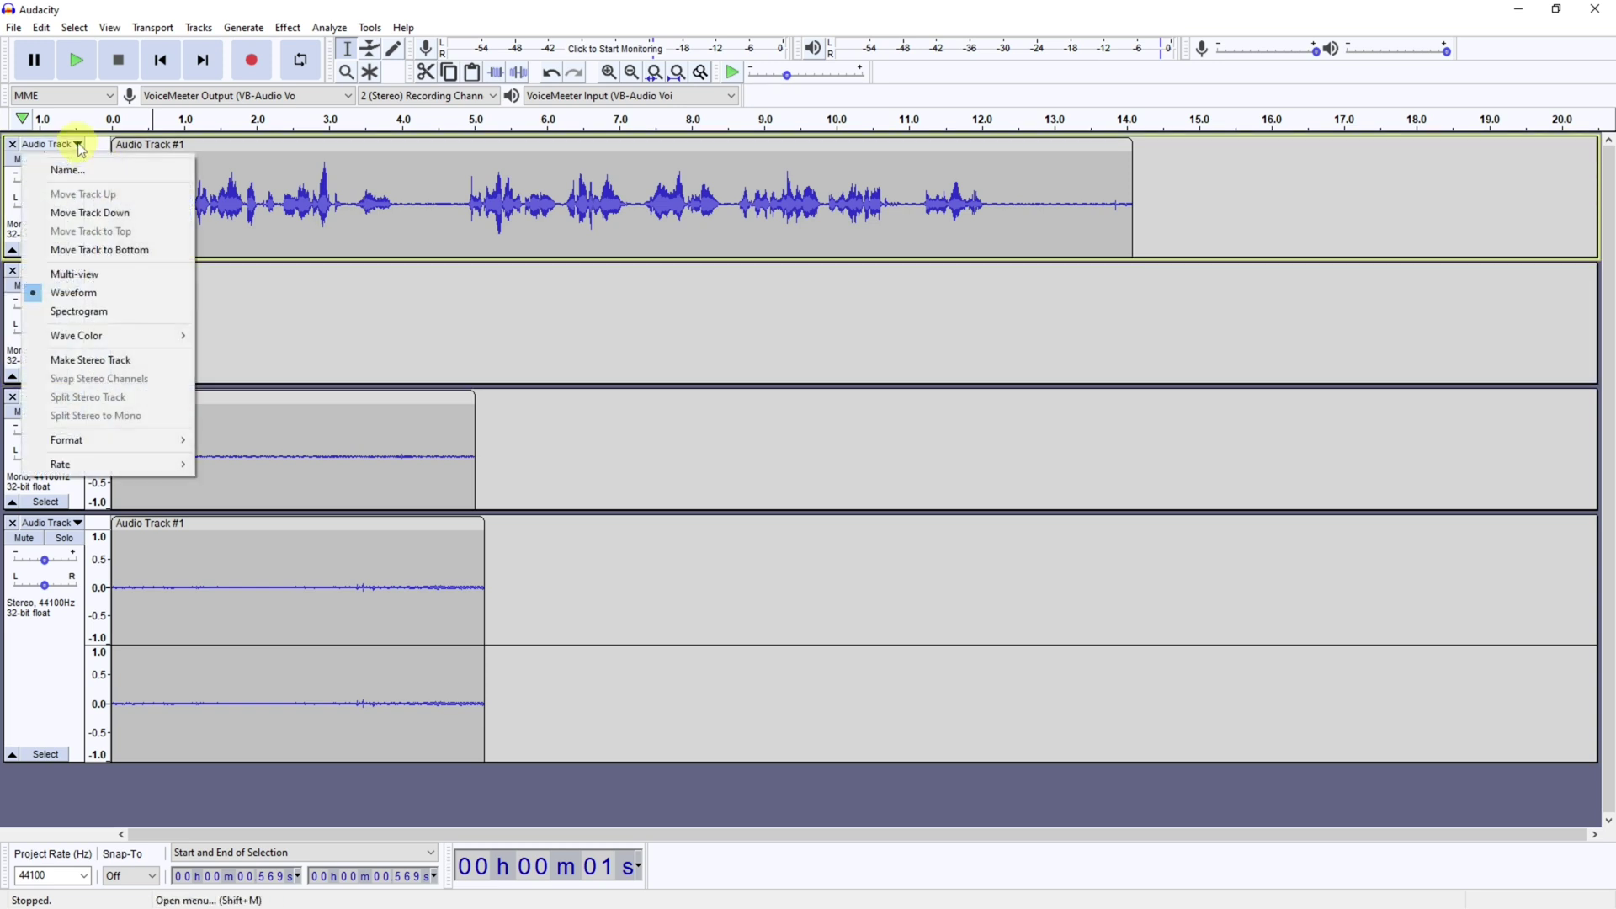
click(126, 362)
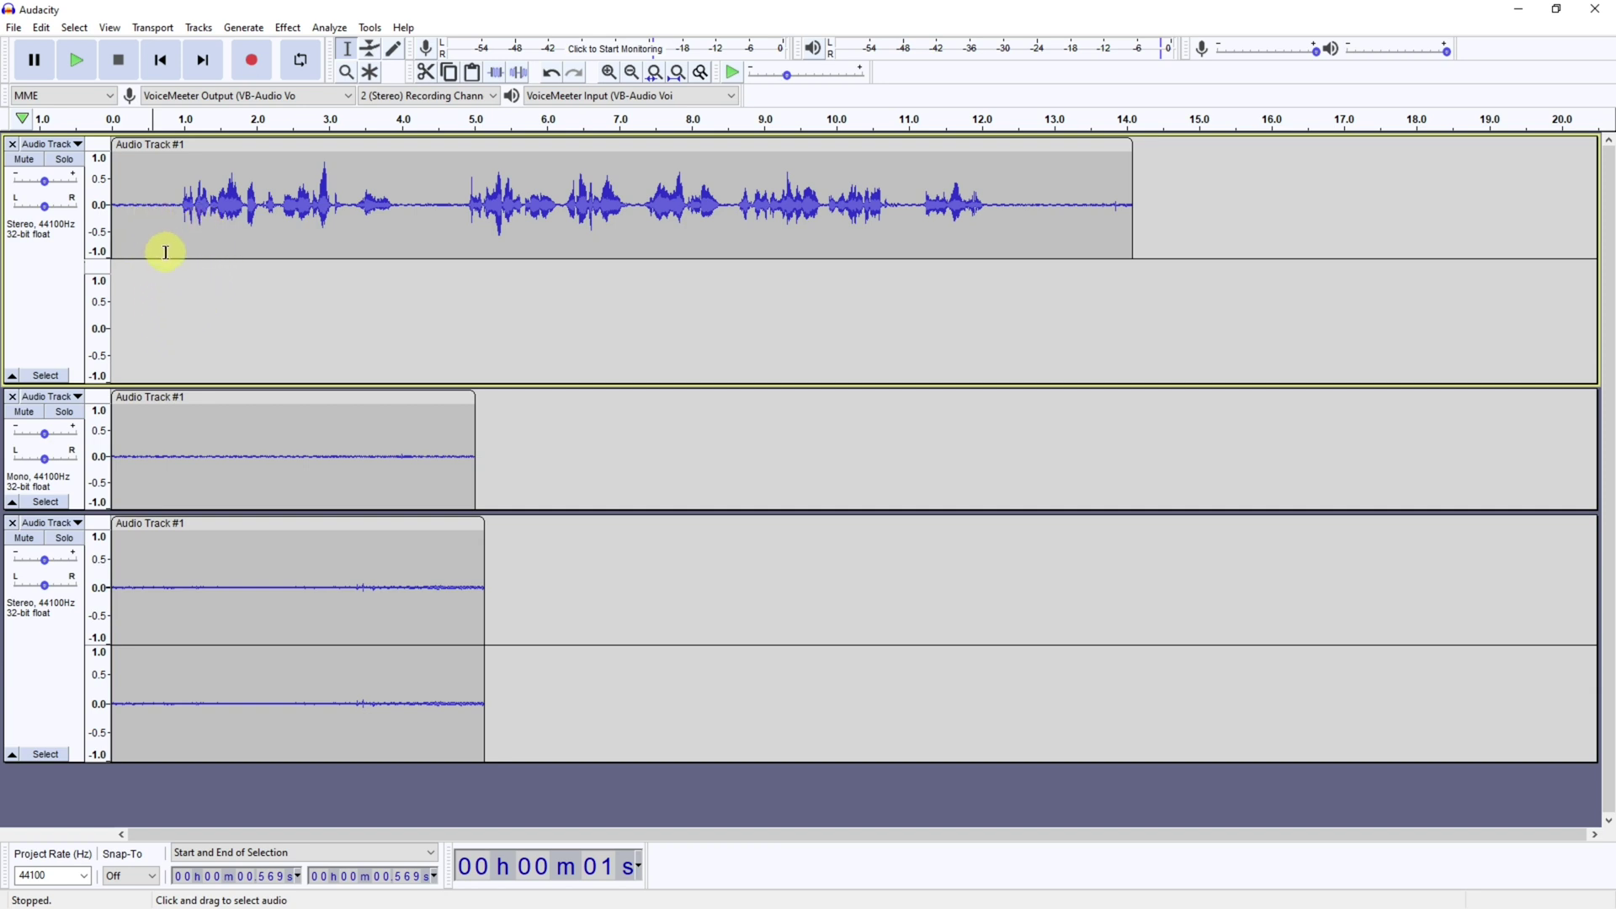
click(177, 666)
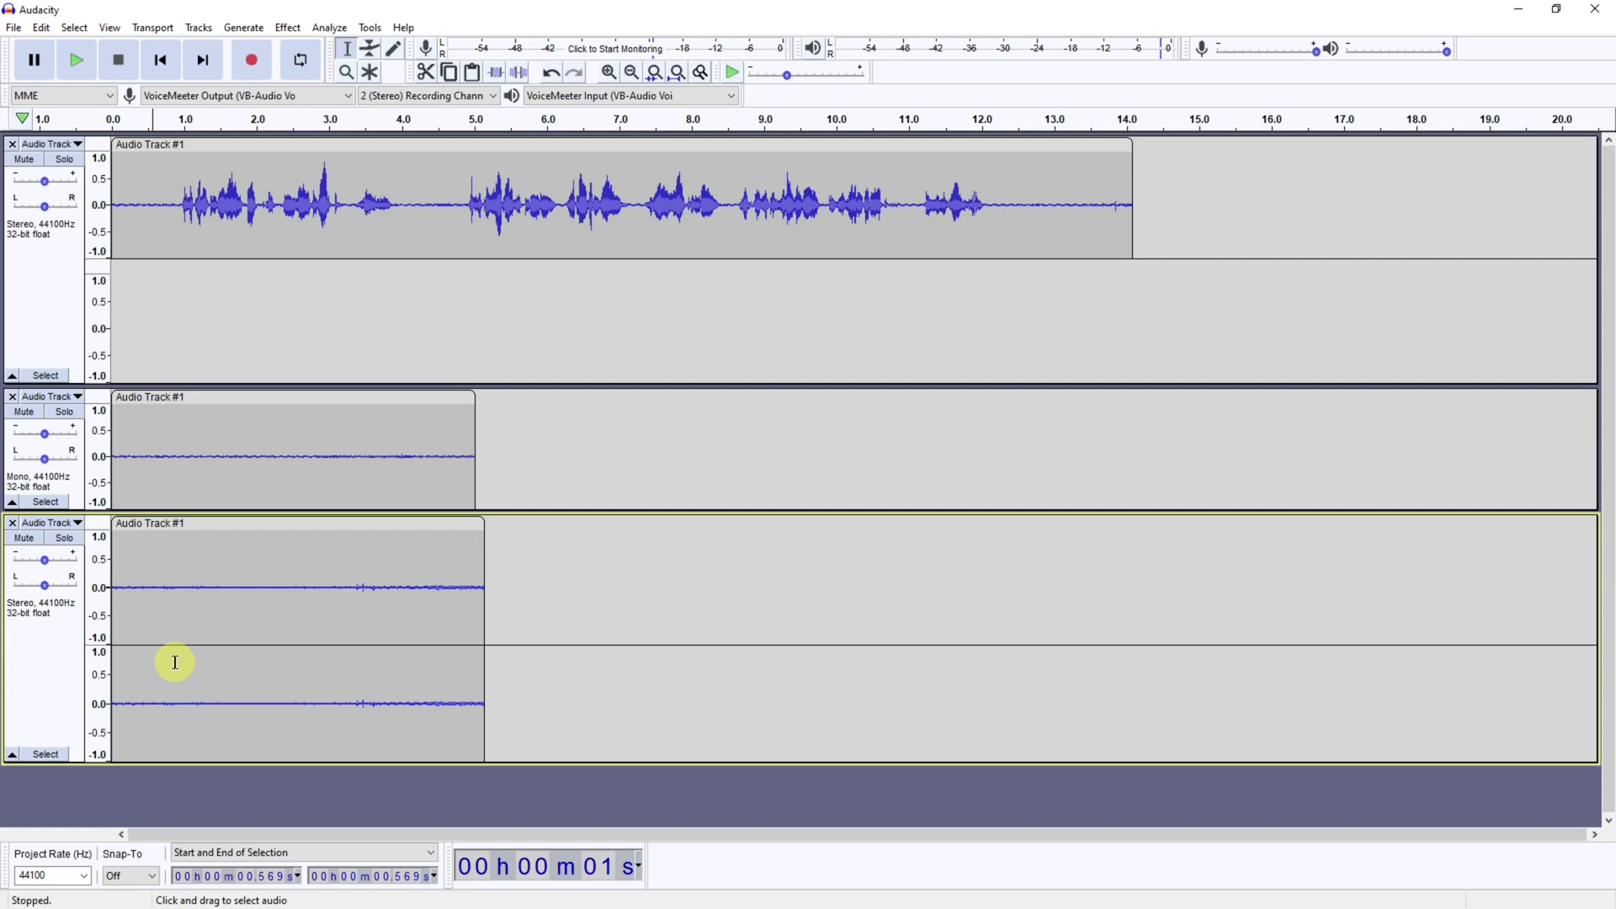
- Zoom to fit, then import the audio file 'Get Tough - TrackTribe'
key(ctrl+f)
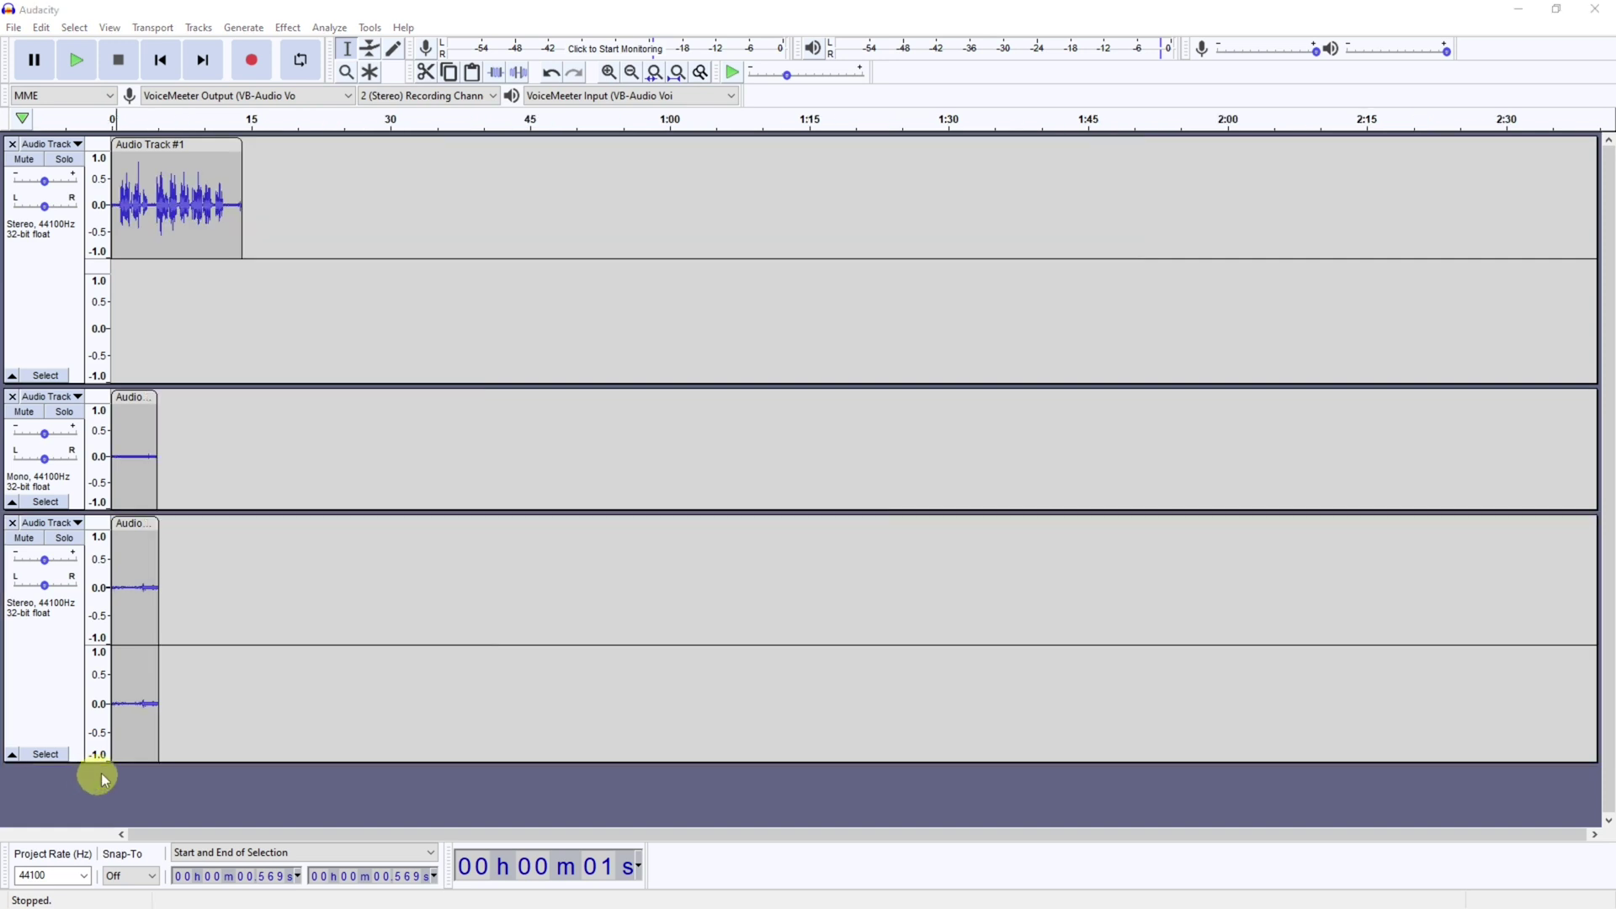
click(14, 27)
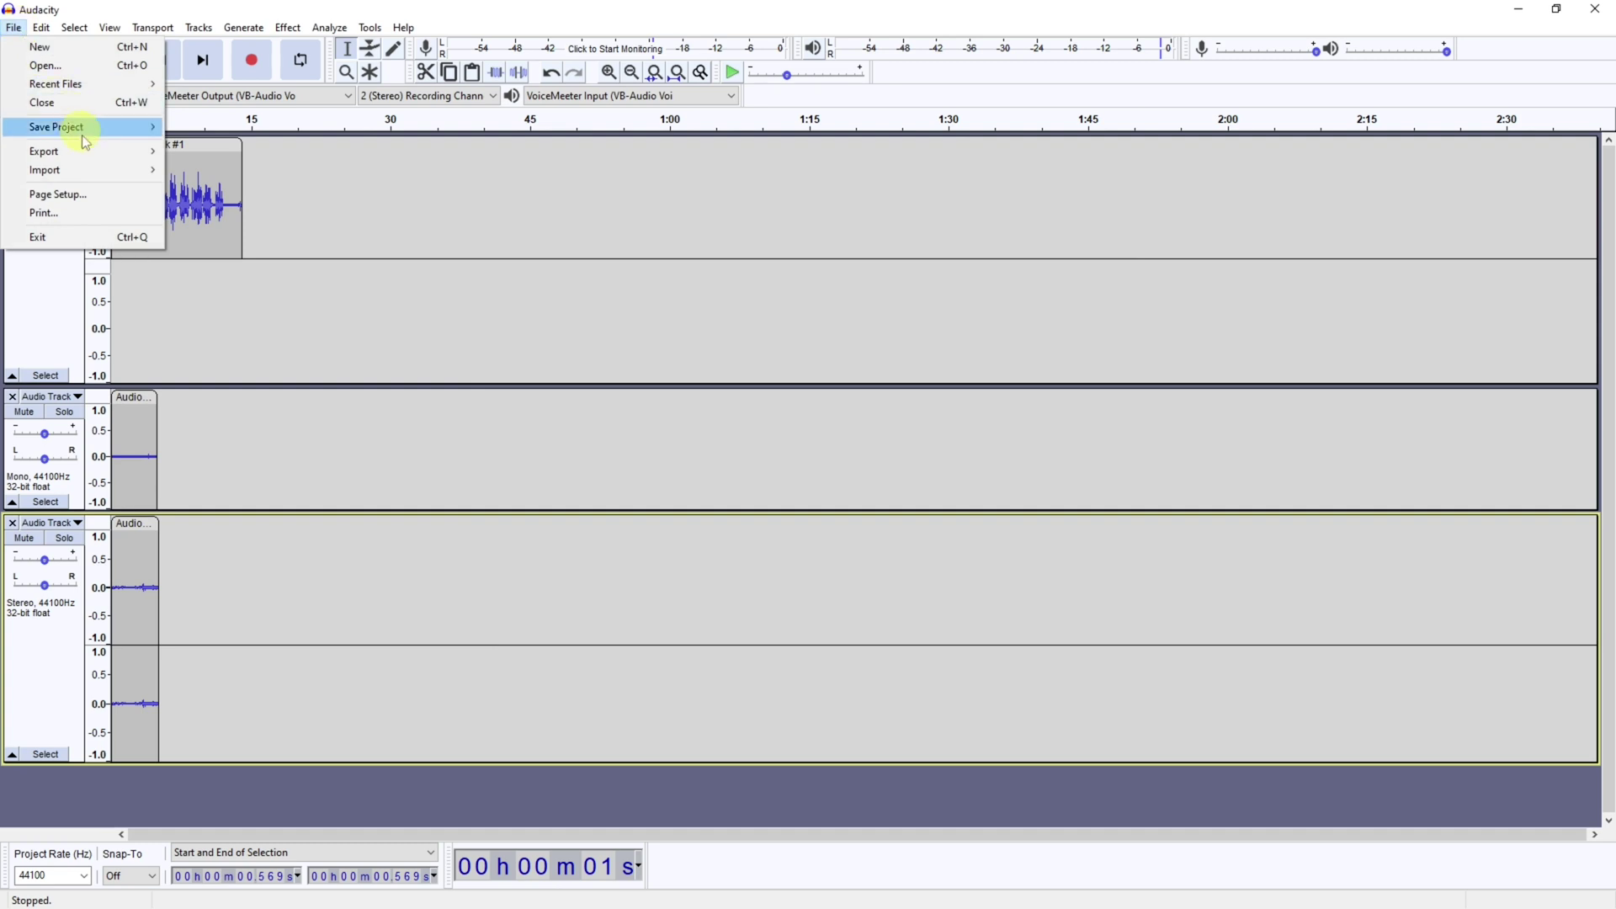
mouse_move(46, 170)
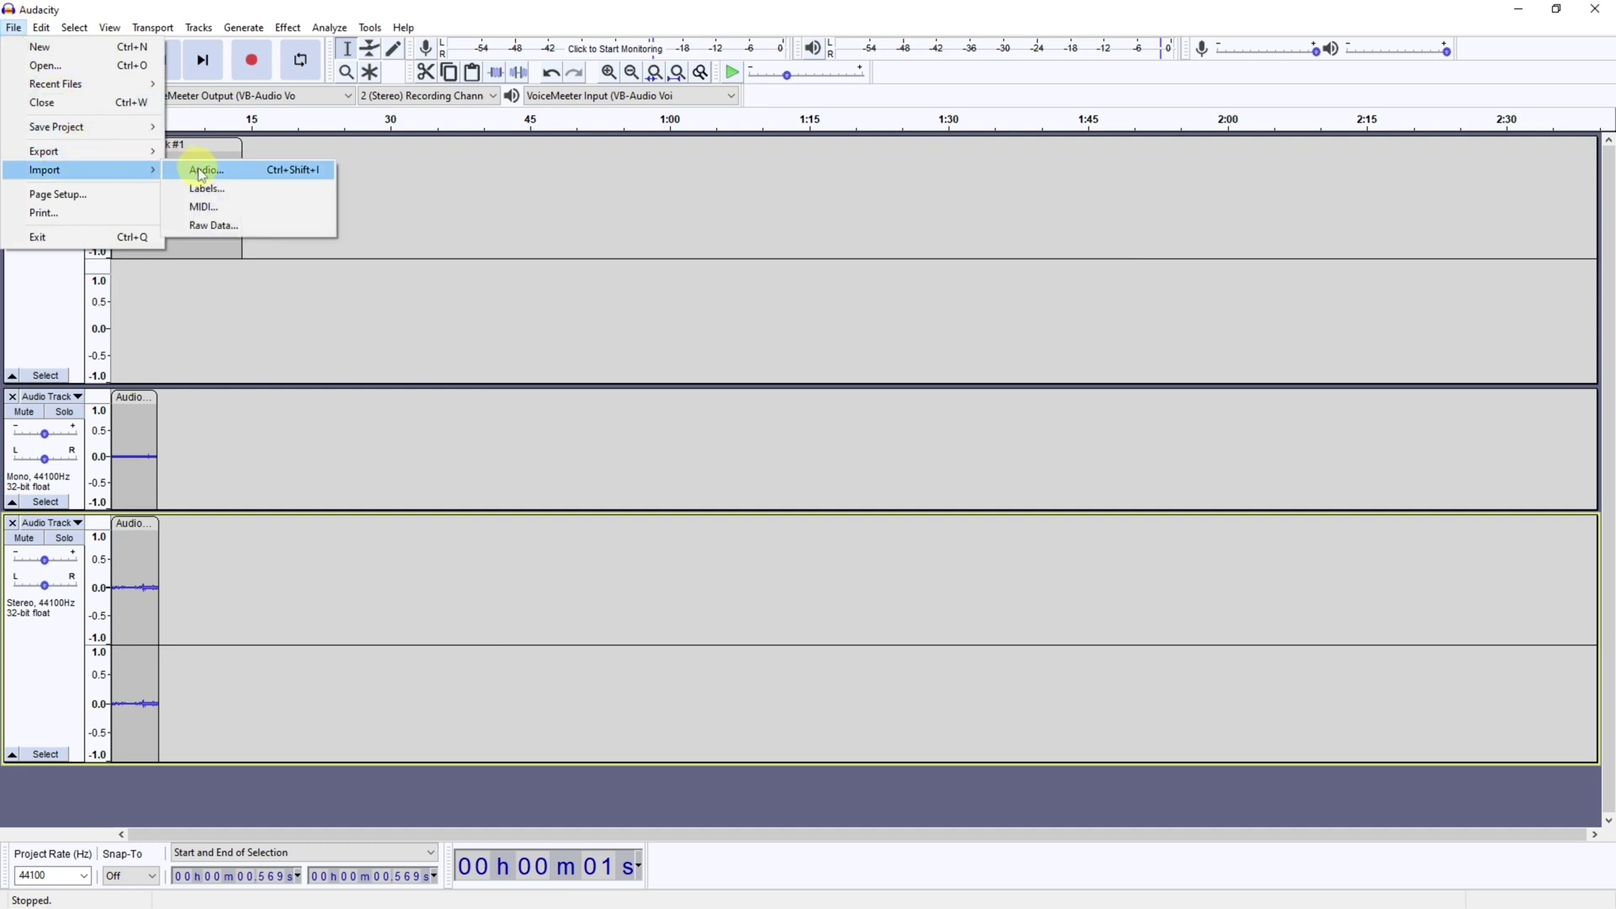
click(205, 169)
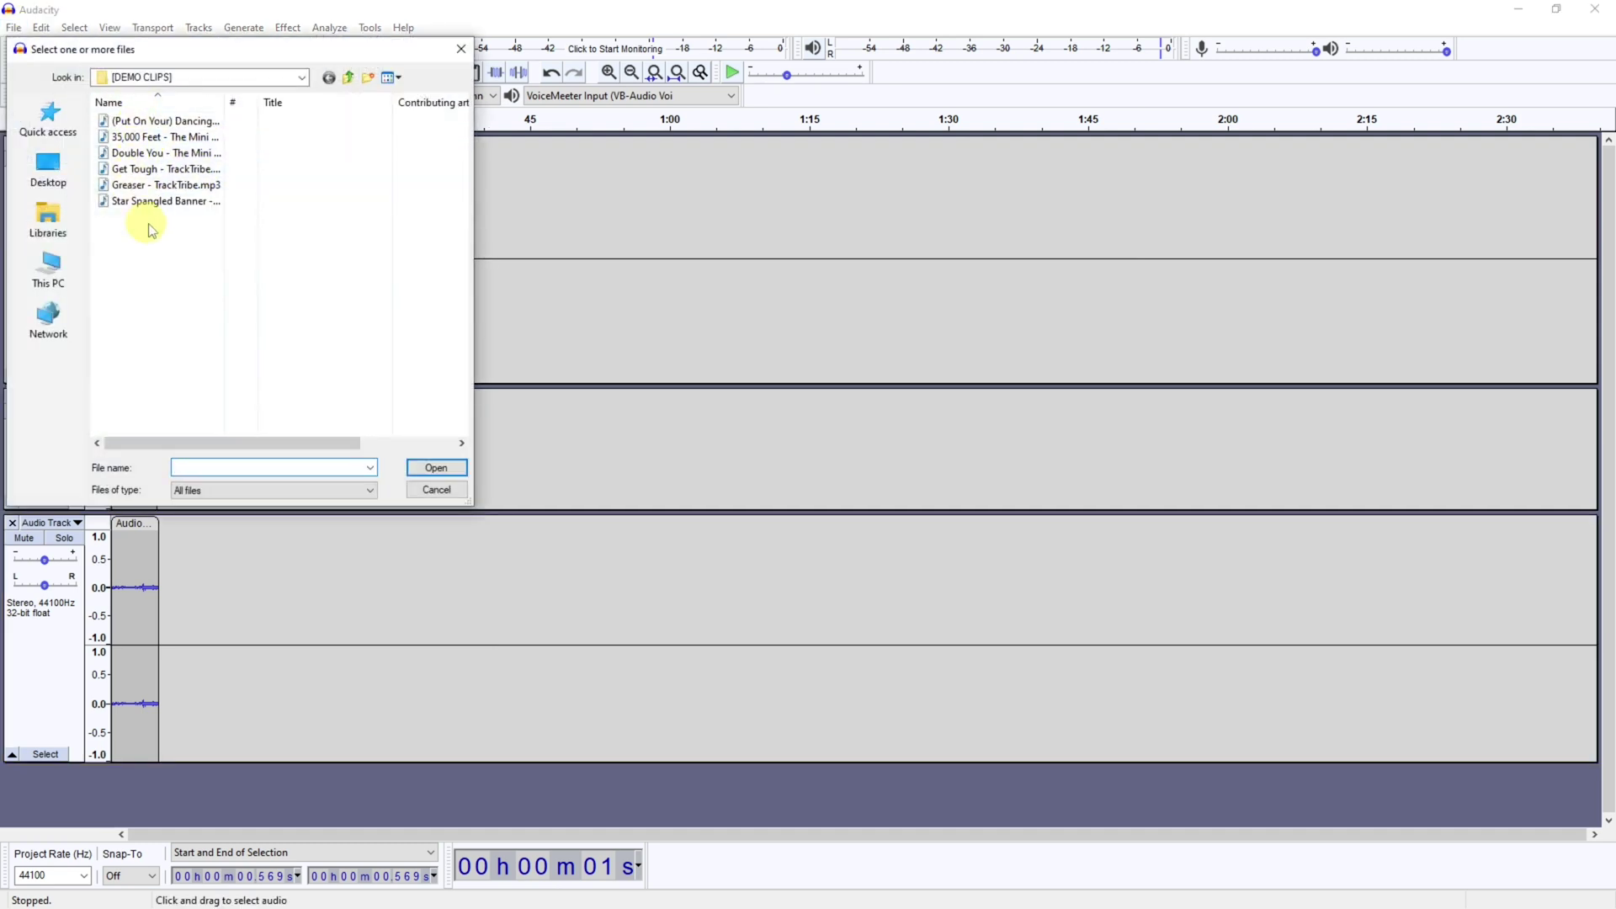
double_click(164, 153)
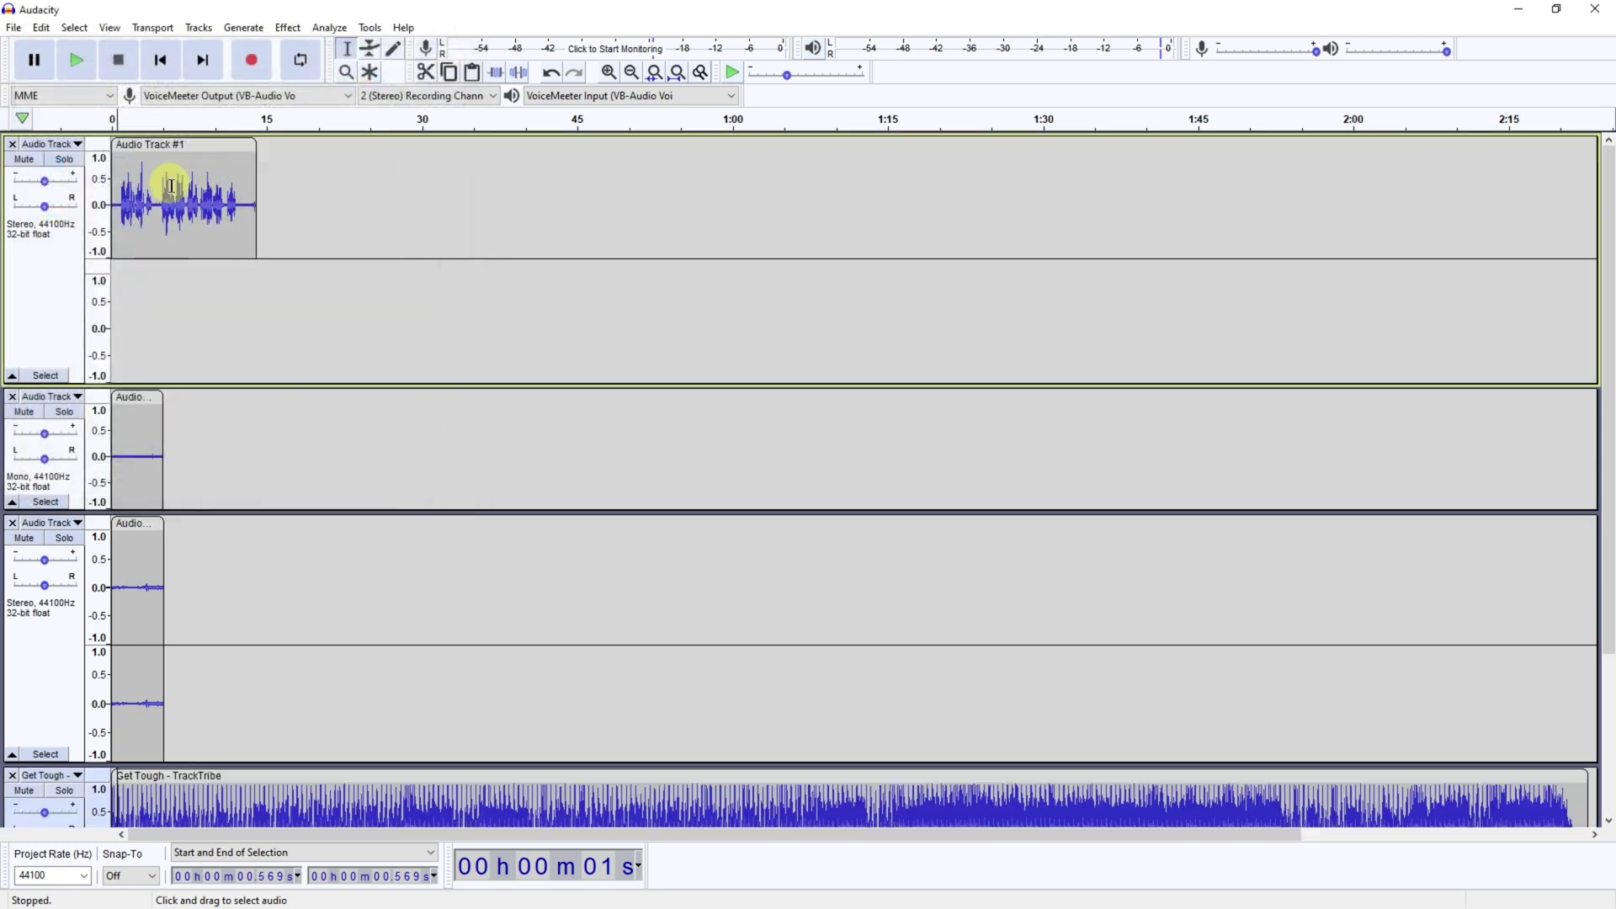
scroll(240, 700, down, 5)
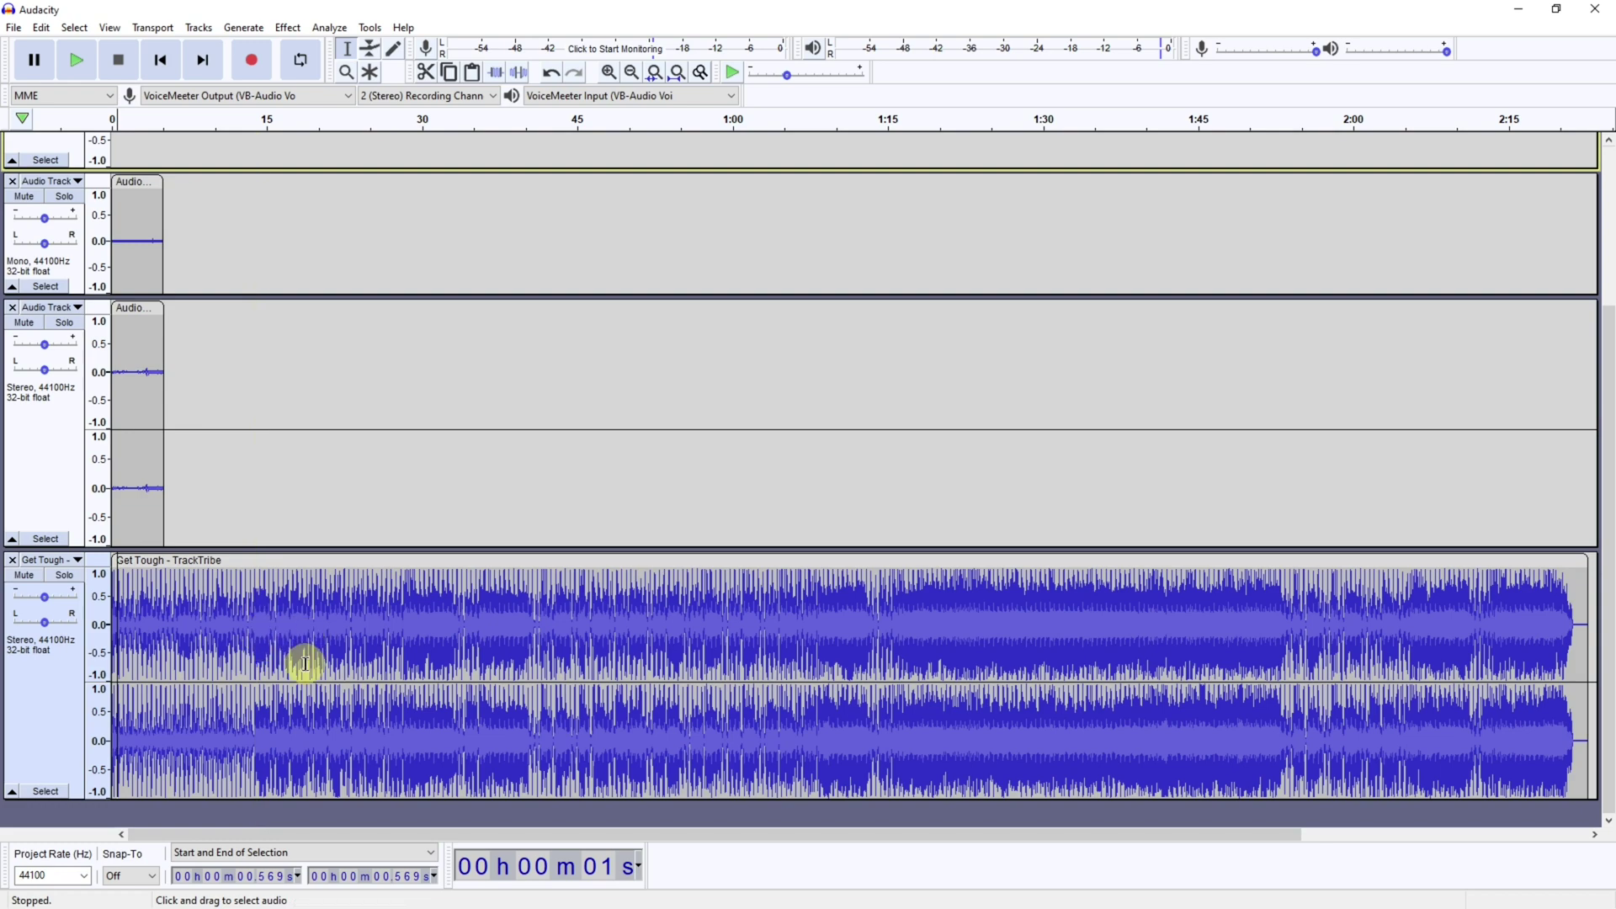
scroll(306, 660, up, 1)
scroll(306, 659, up, 3)
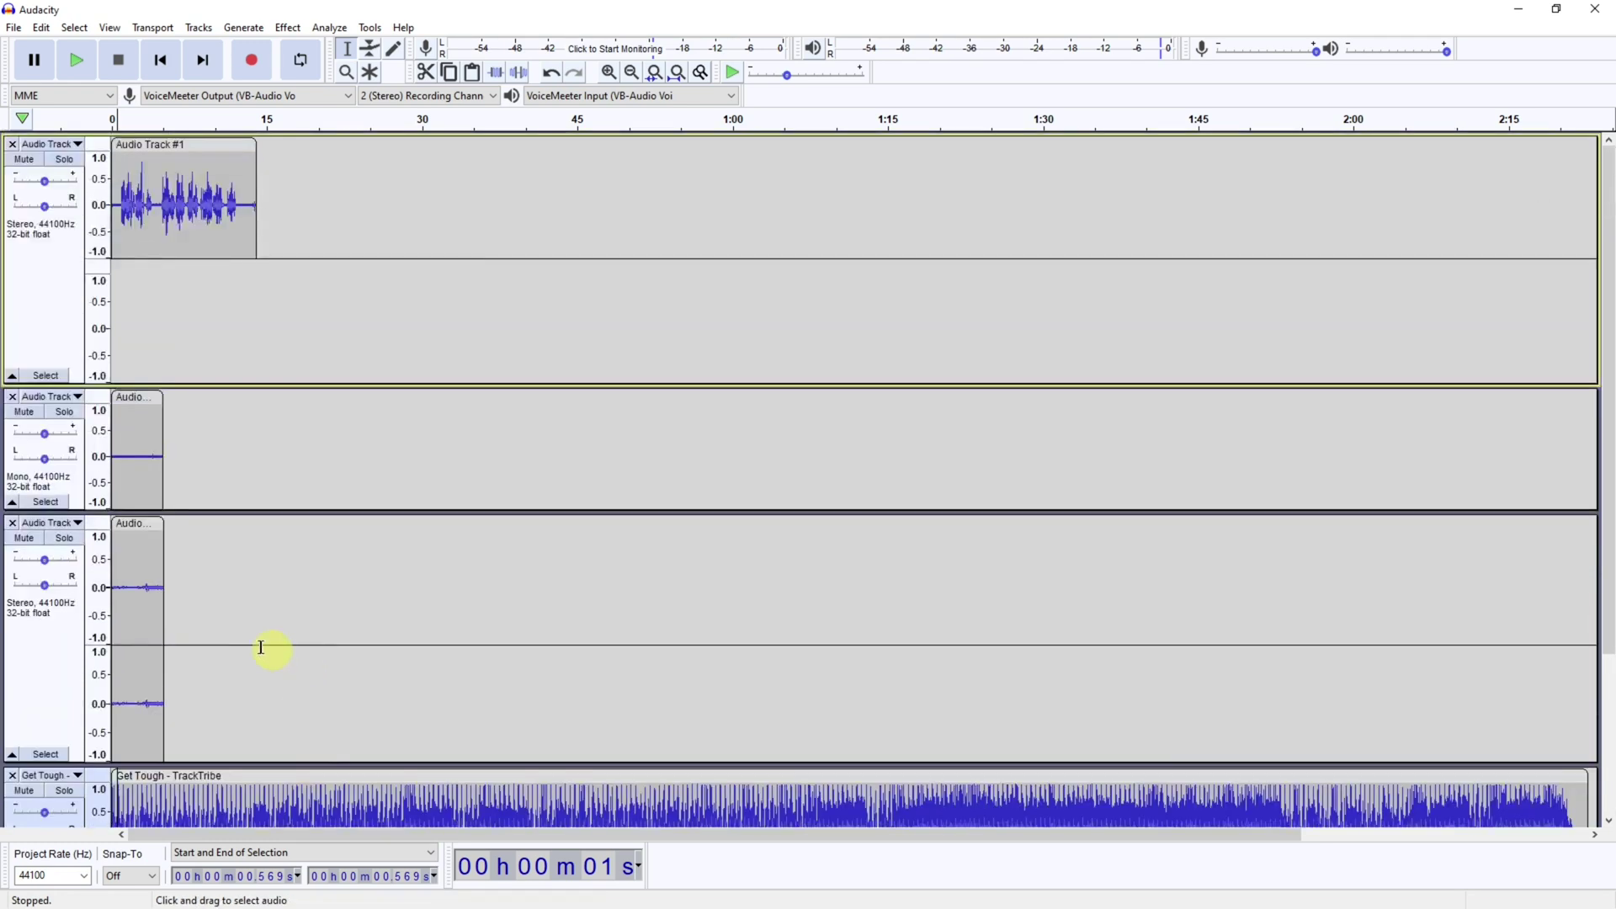